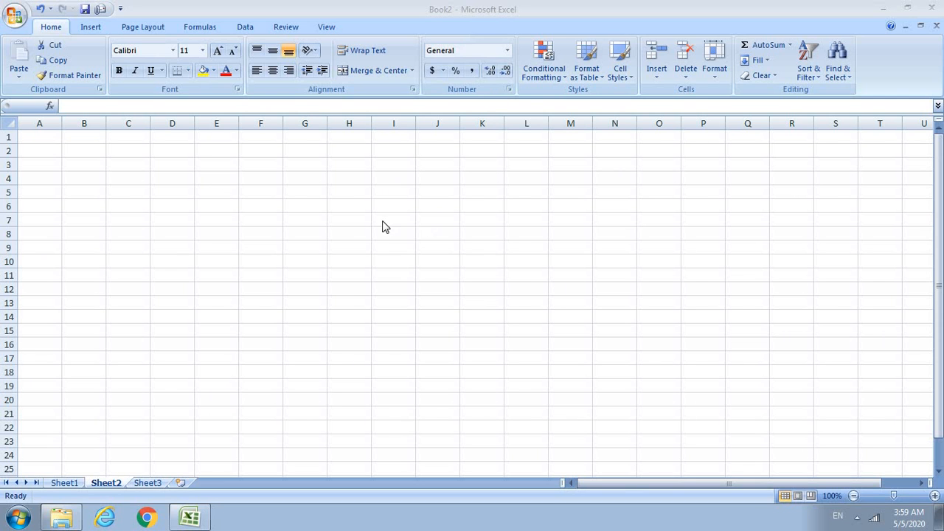
Search the installed programs for Excel and dismiss the Windows Update notice.
click(16, 521)
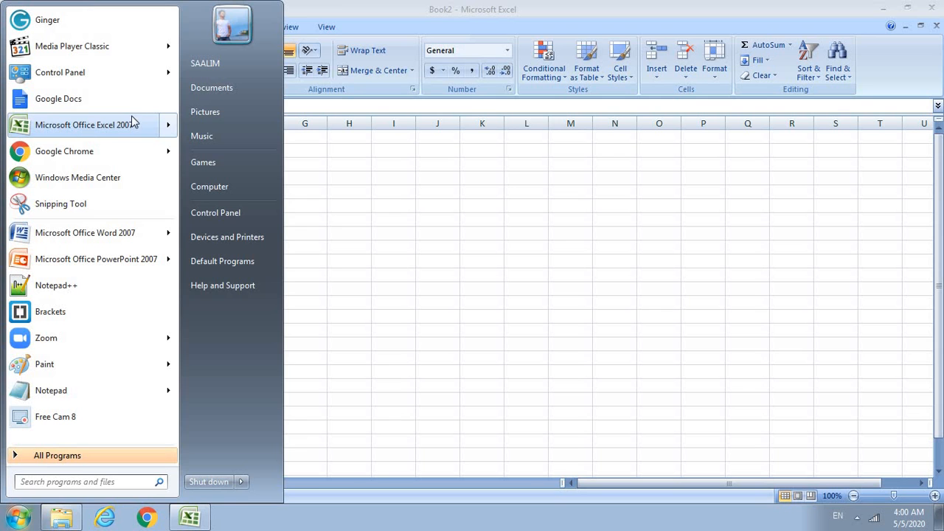
click(62, 480)
text(ex)
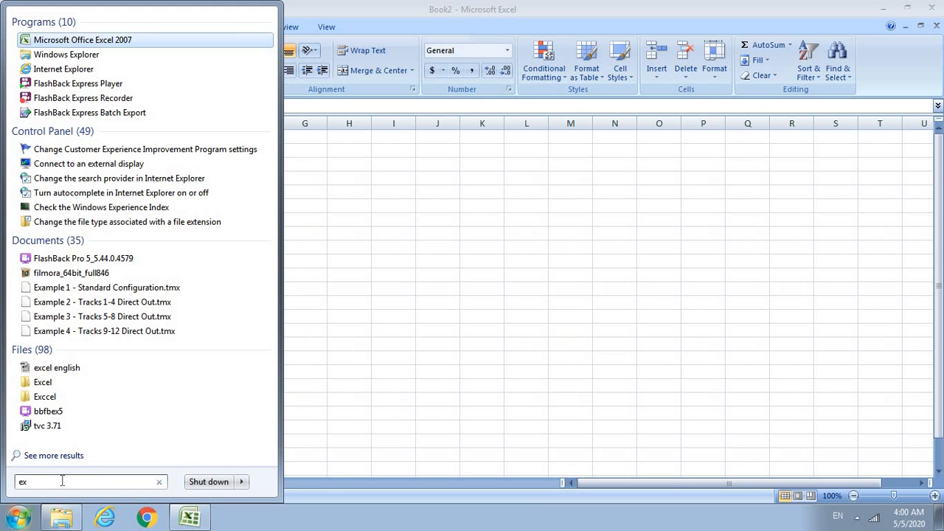
text(ce)
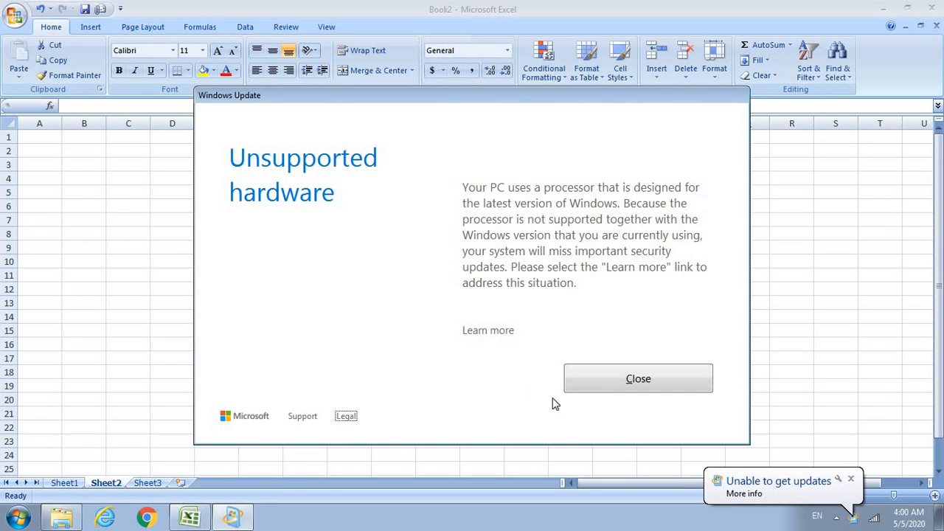
click(593, 382)
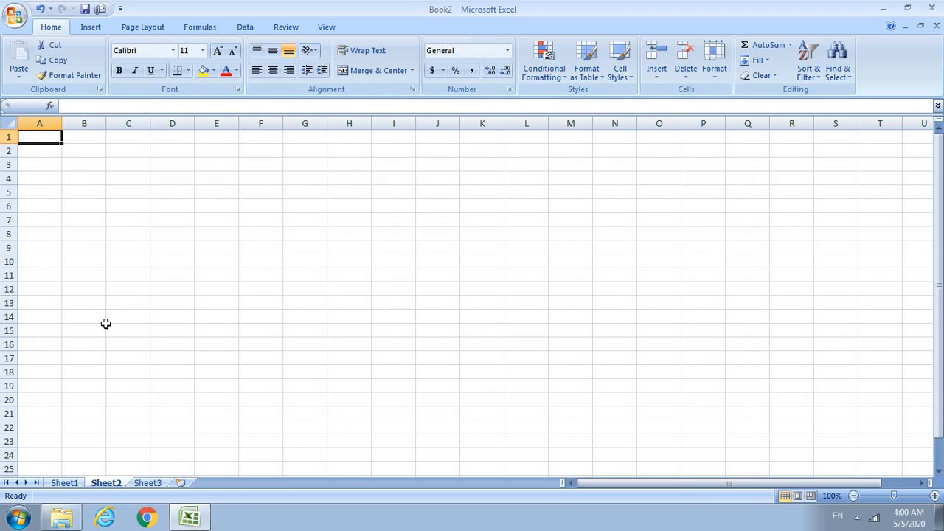
Launch a second Microsoft Office Excel 2007 window with a blank workbook and close it again.
click(36, 519)
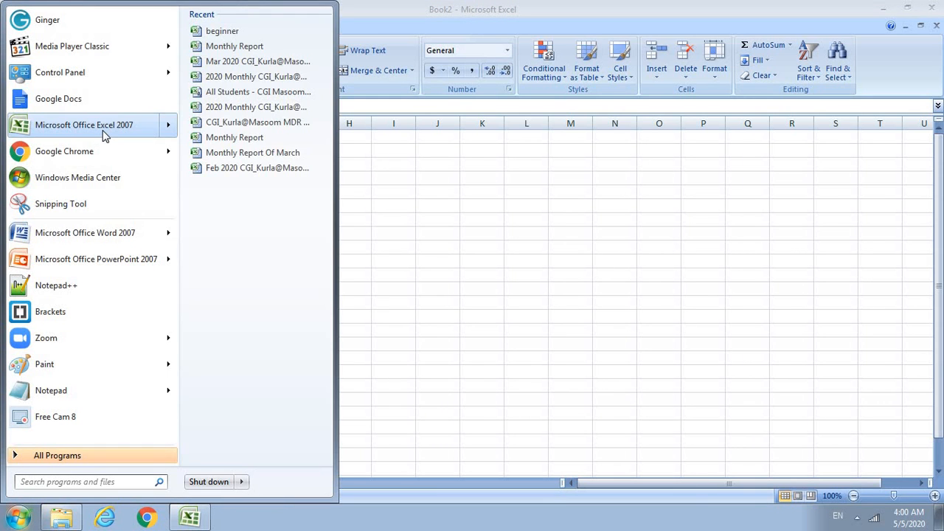
click(104, 133)
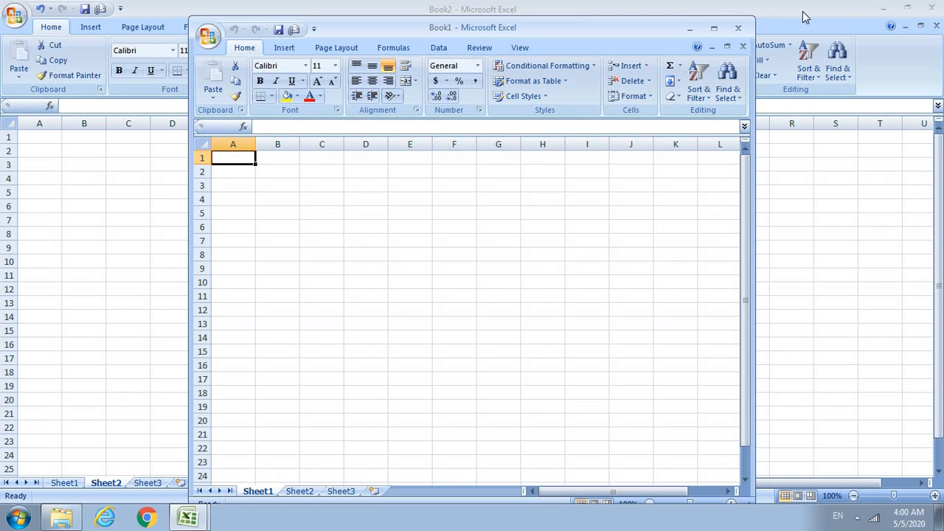
click(740, 29)
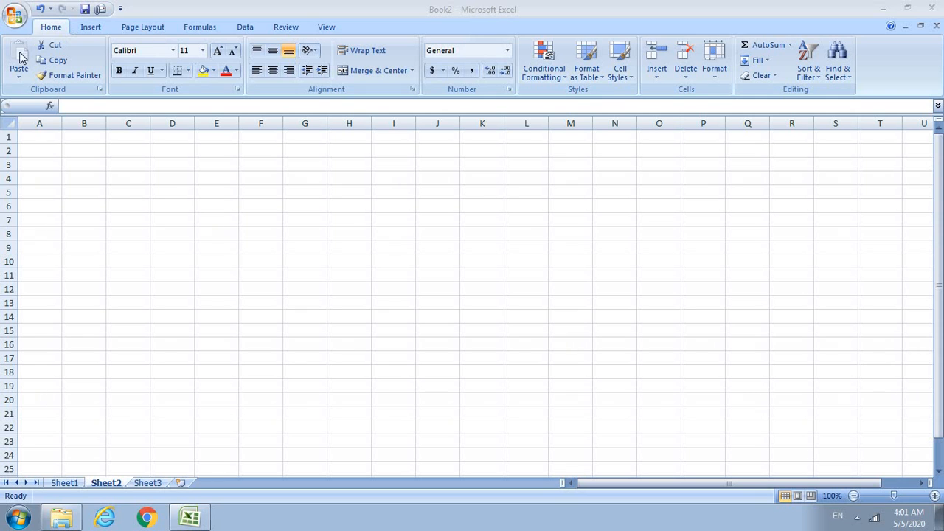
Enter the word "tab" in cell A2 of Sheet2.
click(53, 144)
double_click(50, 150)
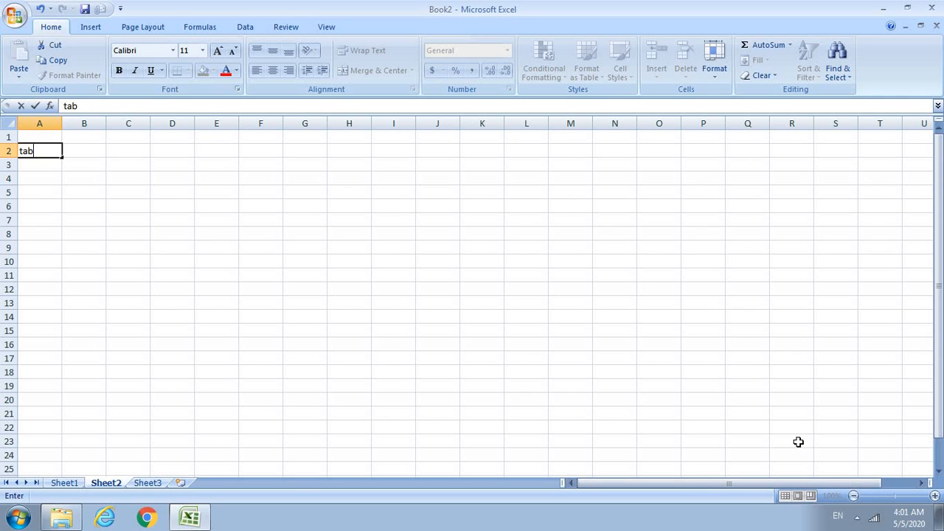
click(799, 442)
Enlarge the worksheet view to 130% and bring cell A1 back into view.
click(935, 497)
click(935, 497)
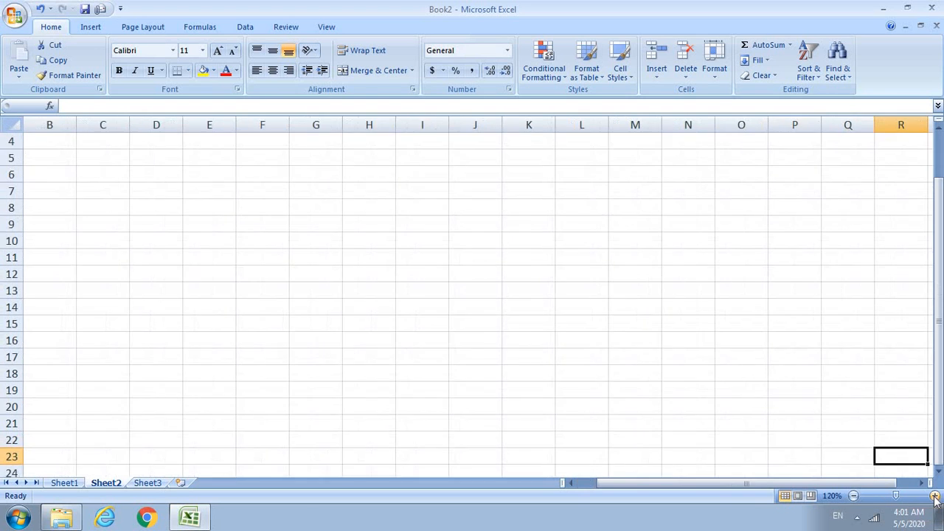
click(934, 497)
drag(733, 487, 671, 484)
drag(938, 266, 940, 155)
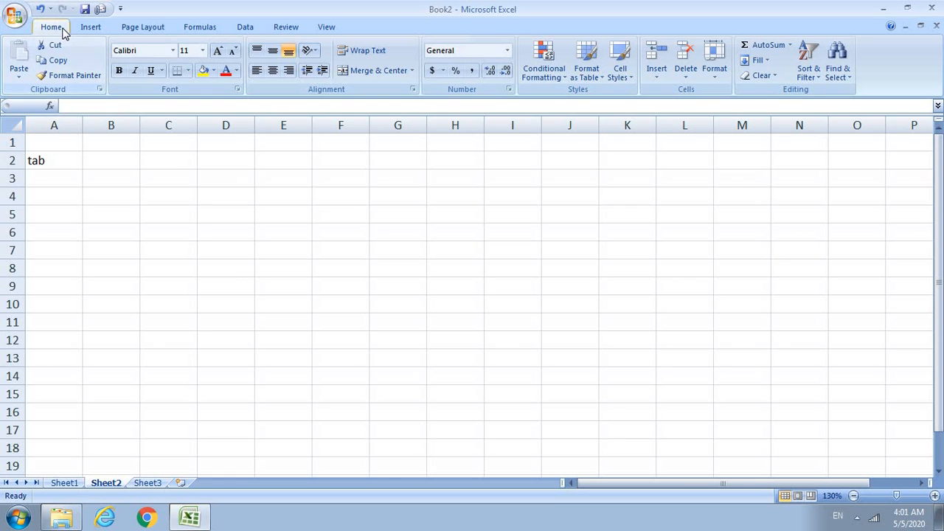
Examine the commands offered under Insert, Page Layout, Formulas, Data, Review and View, and return to the Home commands.
click(84, 30)
click(124, 28)
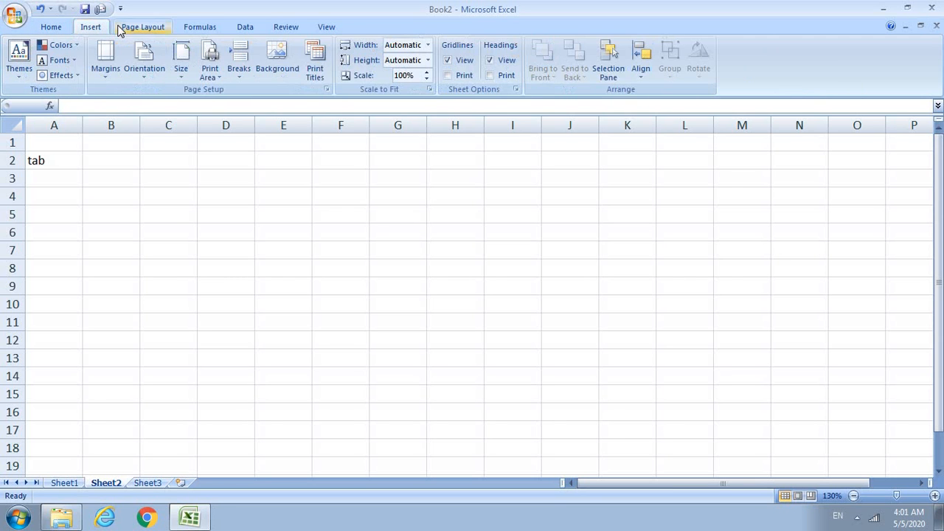
click(199, 30)
click(238, 28)
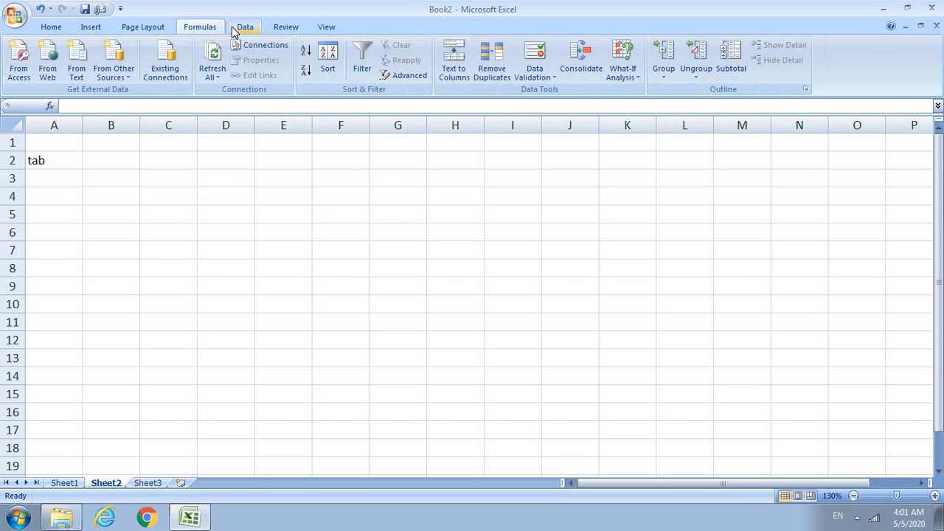
click(53, 26)
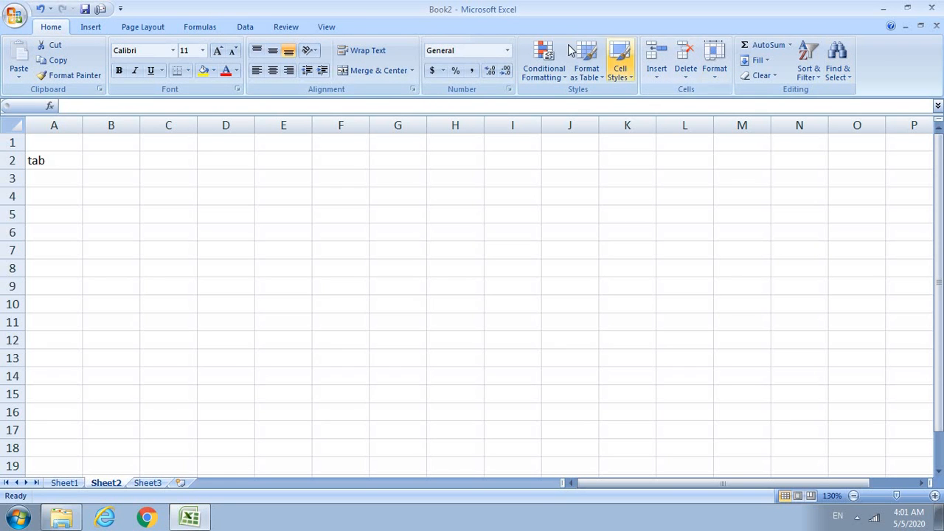
click(89, 27)
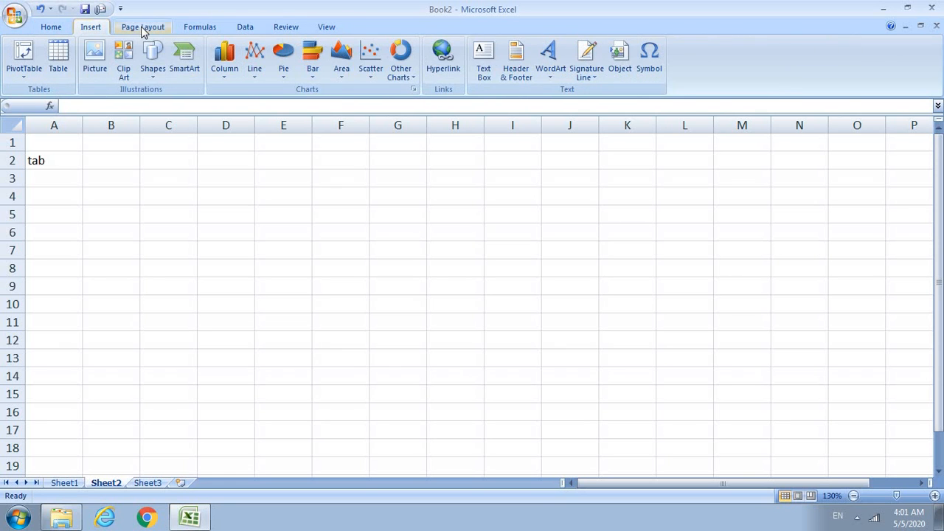
click(145, 28)
click(188, 27)
click(246, 27)
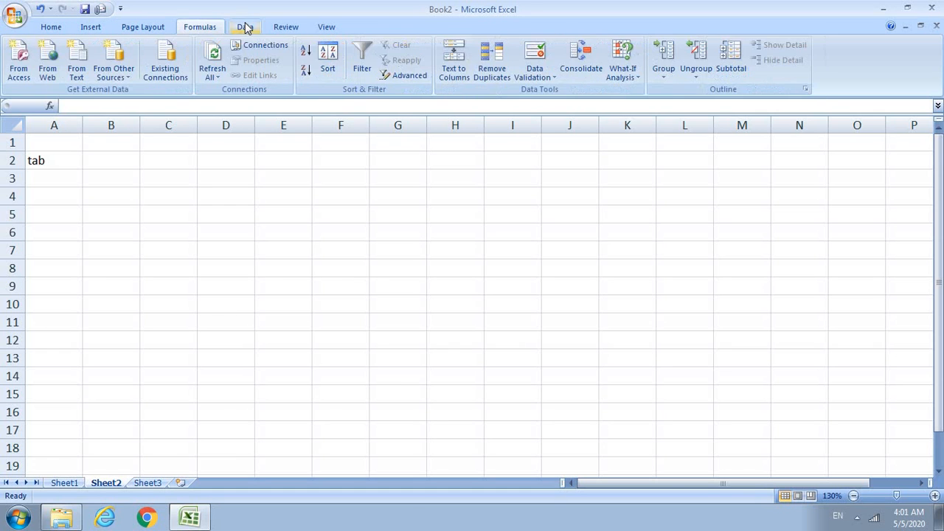
click(286, 27)
click(326, 29)
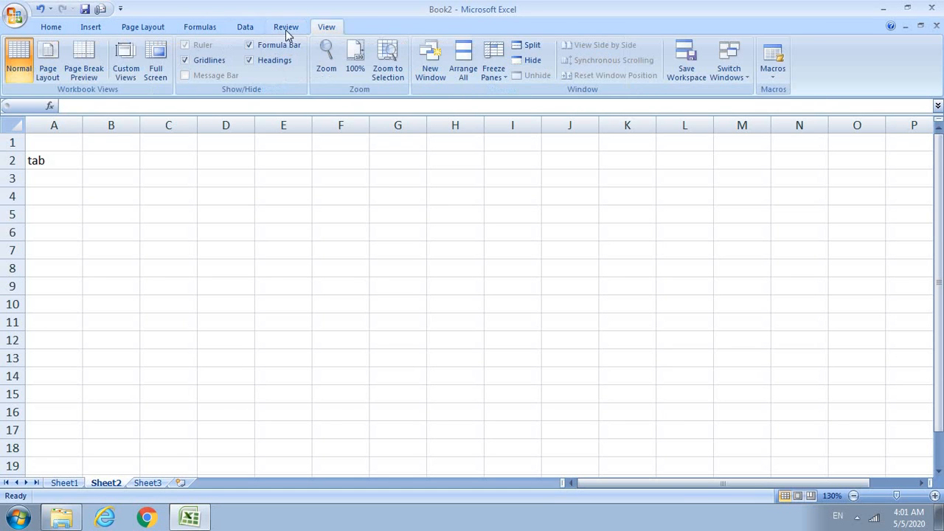
click(53, 27)
Enter "ribbons" in cell A3 and "groups" in cell A4.
double_click(56, 181)
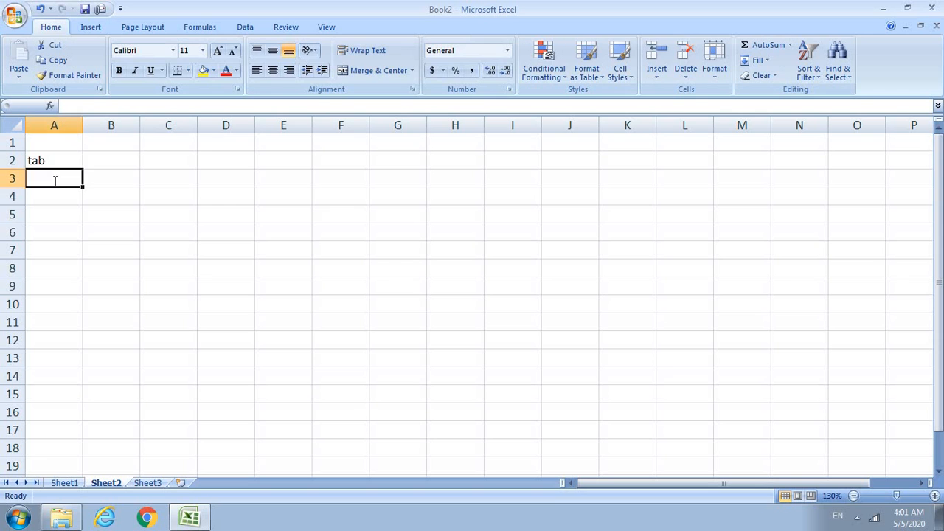
text(ribbons)
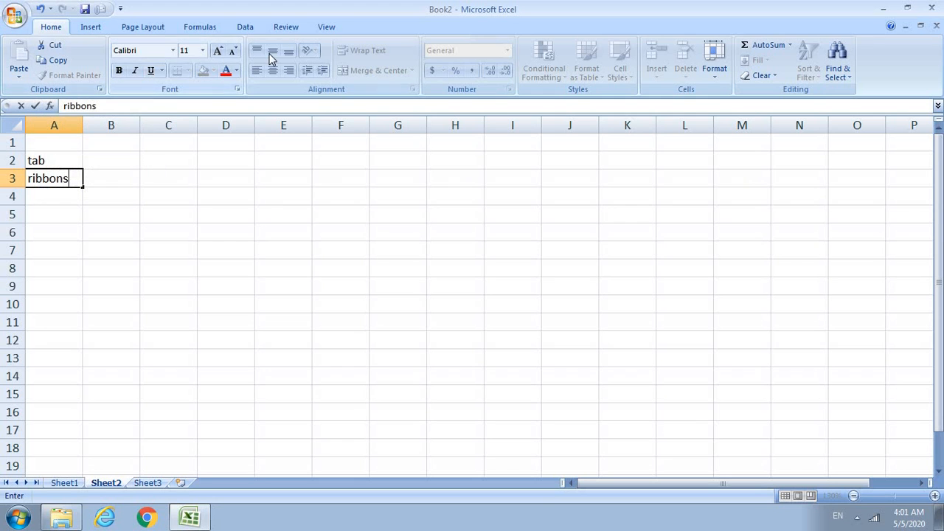
click(53, 201)
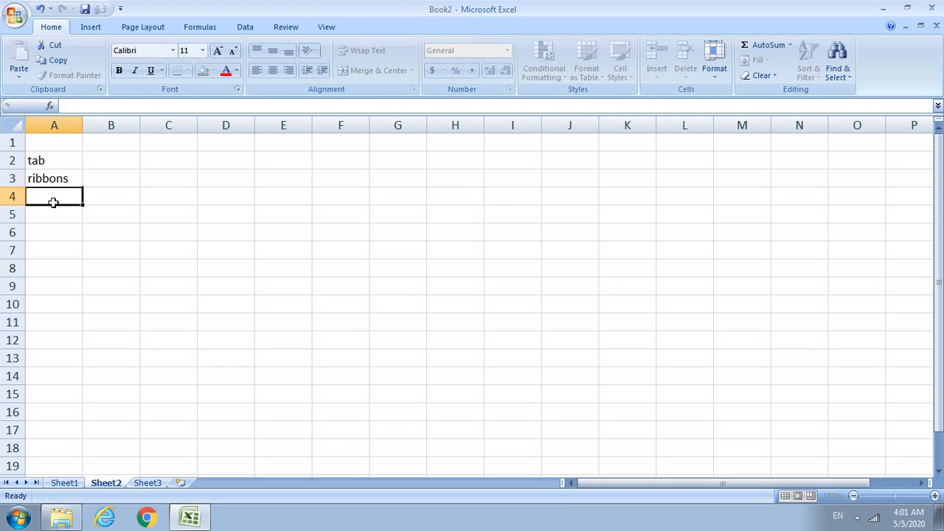
double_click(54, 204)
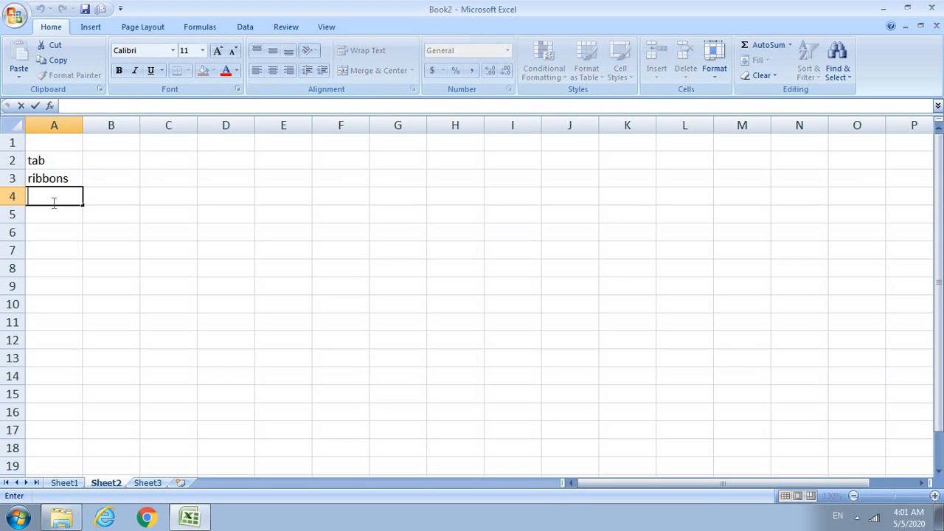
text(groups)
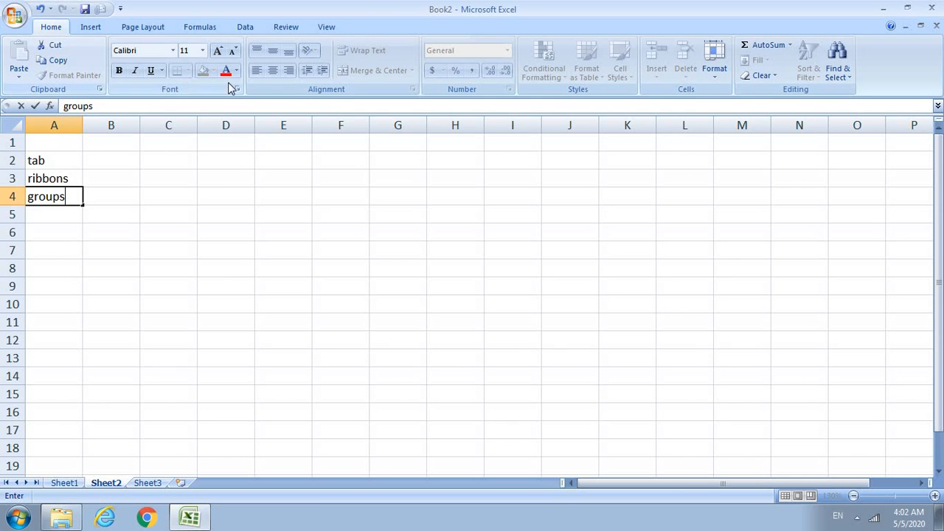
Examine how commands are grouped under Insert, Page Layout, Formulas and Data, return to Home and commit the cell A4 entry.
click(89, 27)
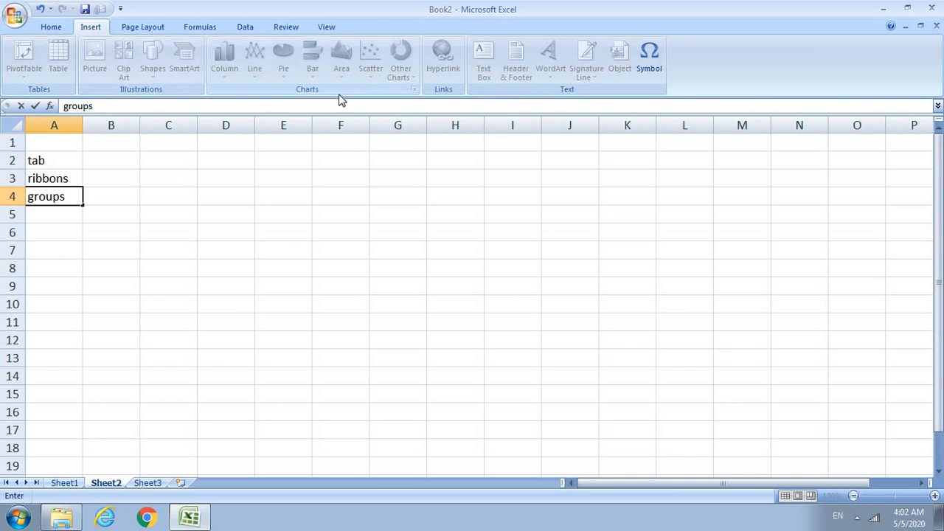
click(161, 27)
click(193, 27)
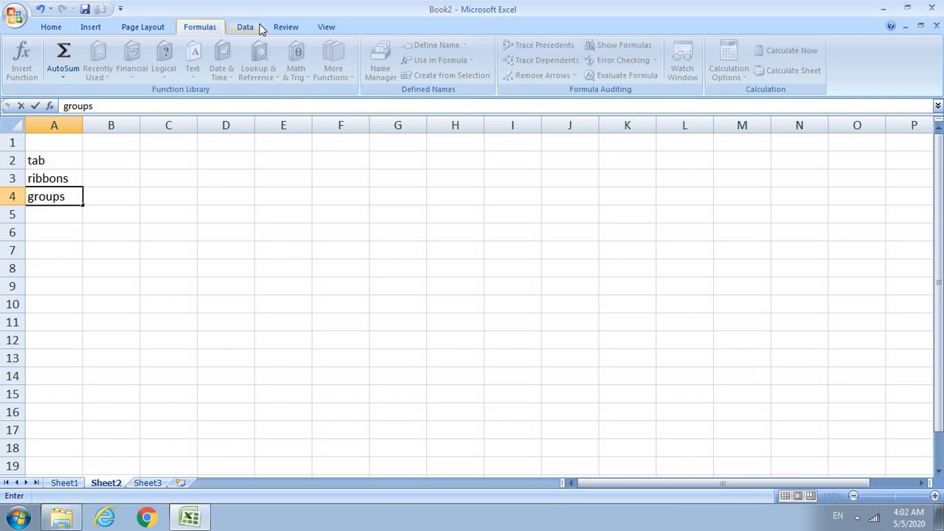
click(258, 28)
click(38, 29)
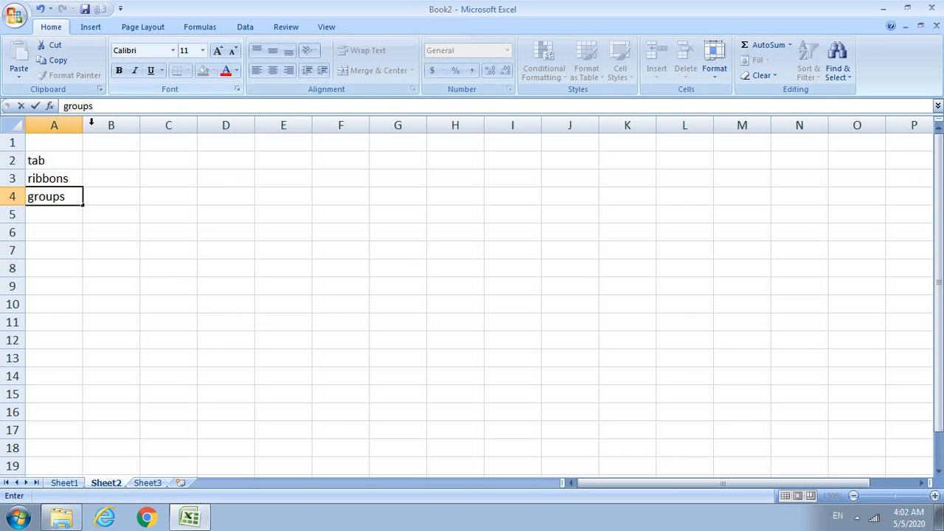
click(67, 229)
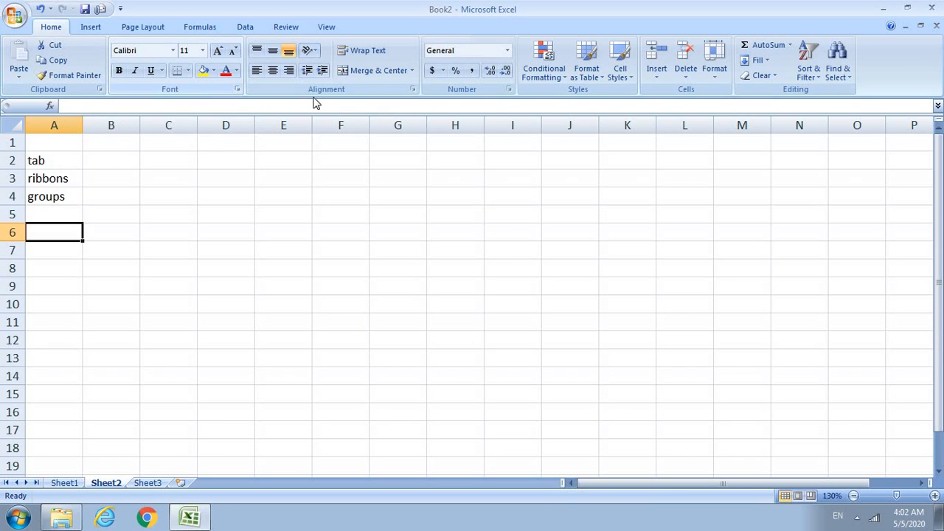
View the full number format options in Format Cells twice, closing them without changes.
click(507, 90)
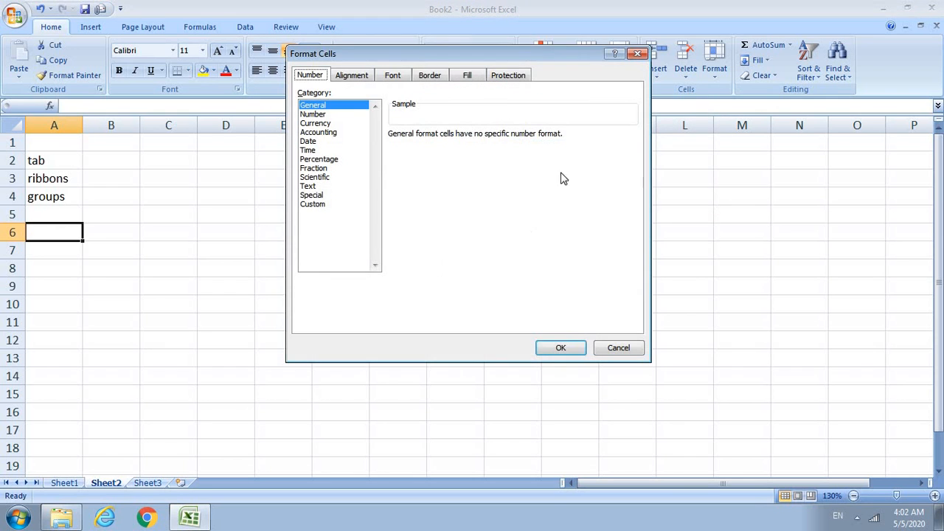
click(638, 54)
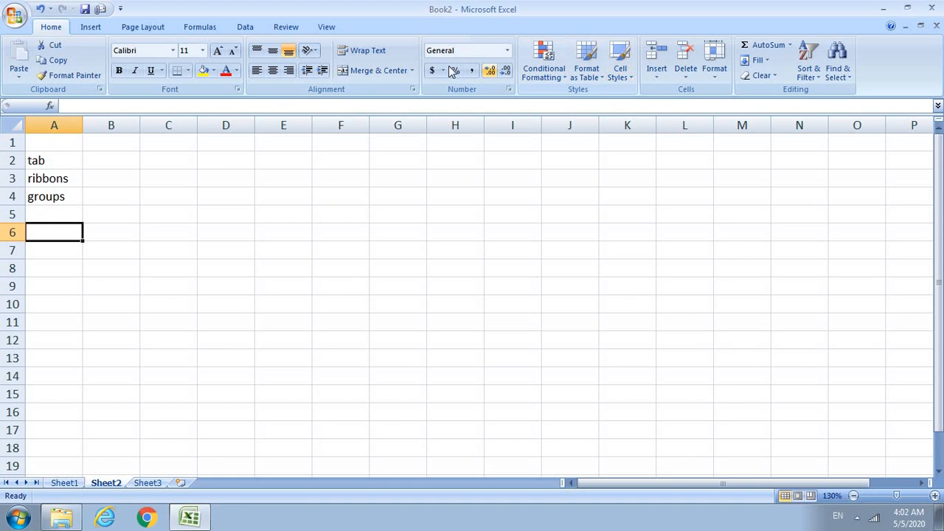
click(508, 90)
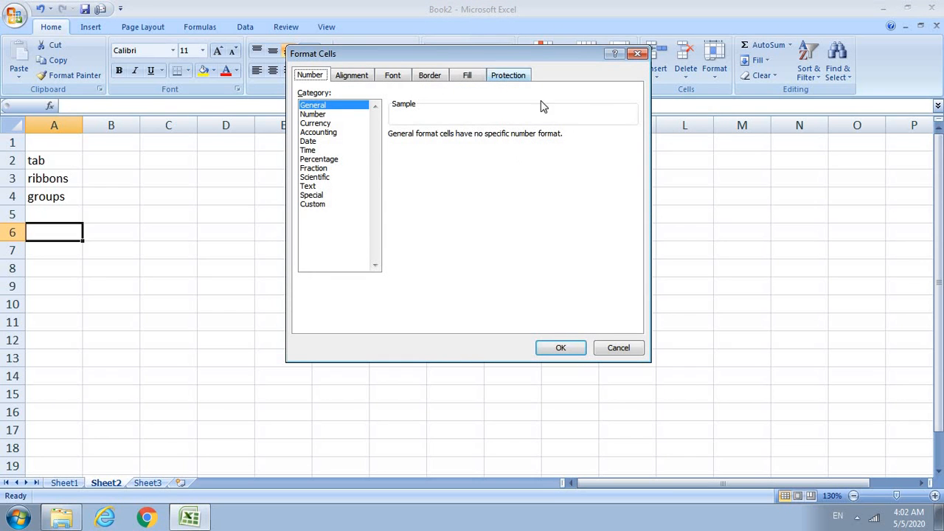
click(639, 54)
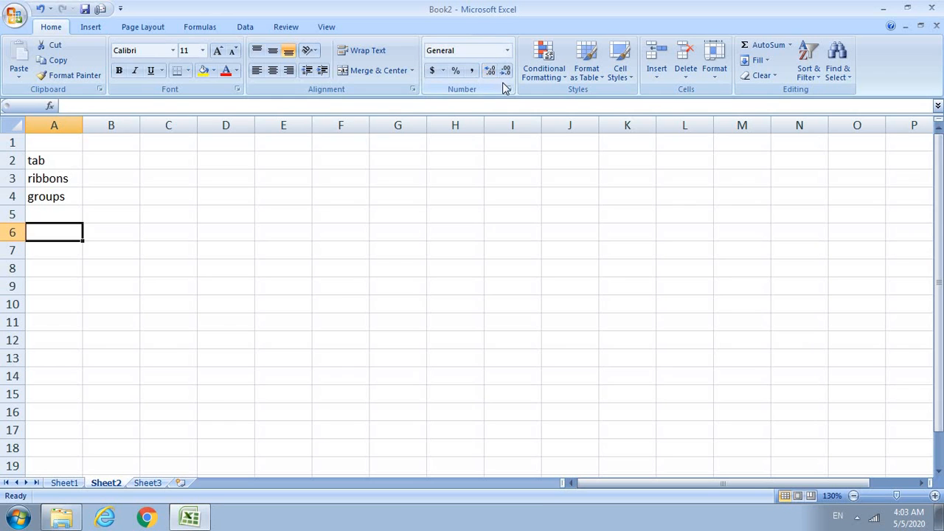
Review the entries "tab", "ribbons" and "groups" in cells A2 to A4 one by one.
click(37, 160)
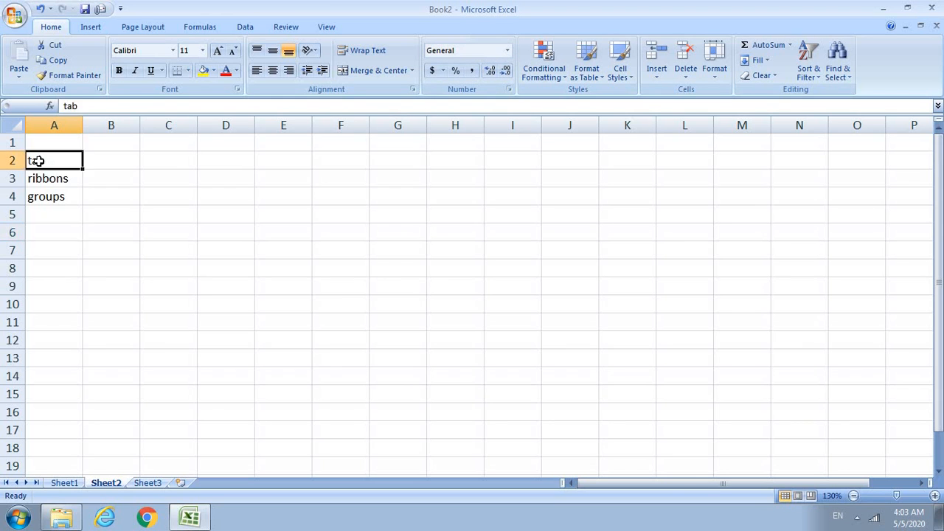
click(41, 178)
click(44, 195)
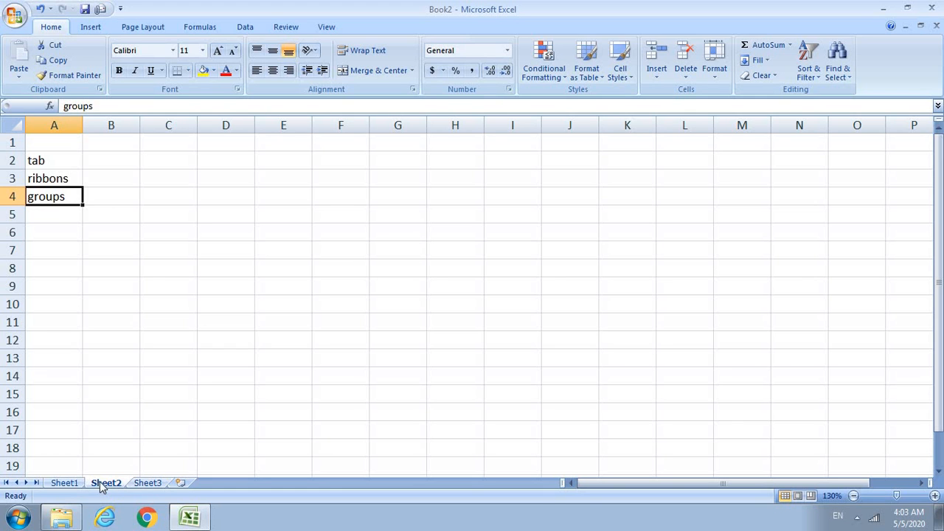
Add three new blank worksheets after Sheet3.
click(181, 484)
click(215, 484)
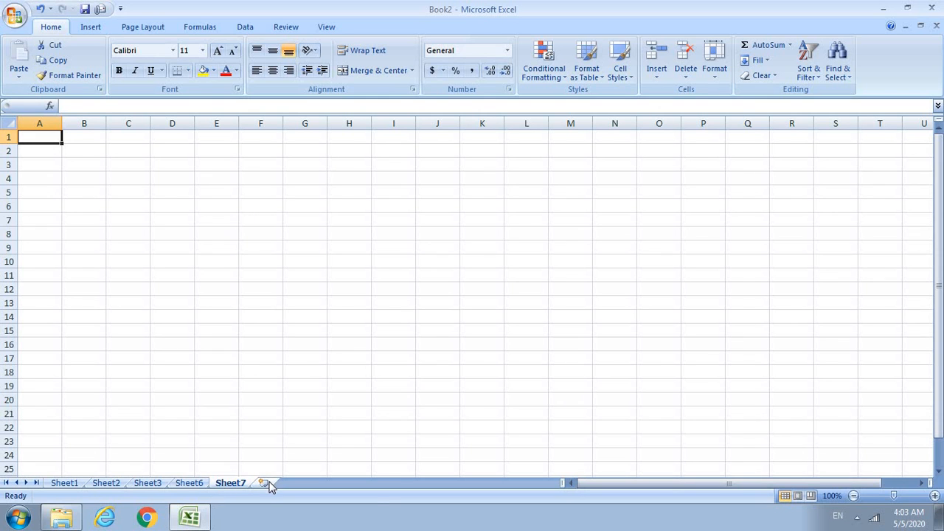
click(267, 484)
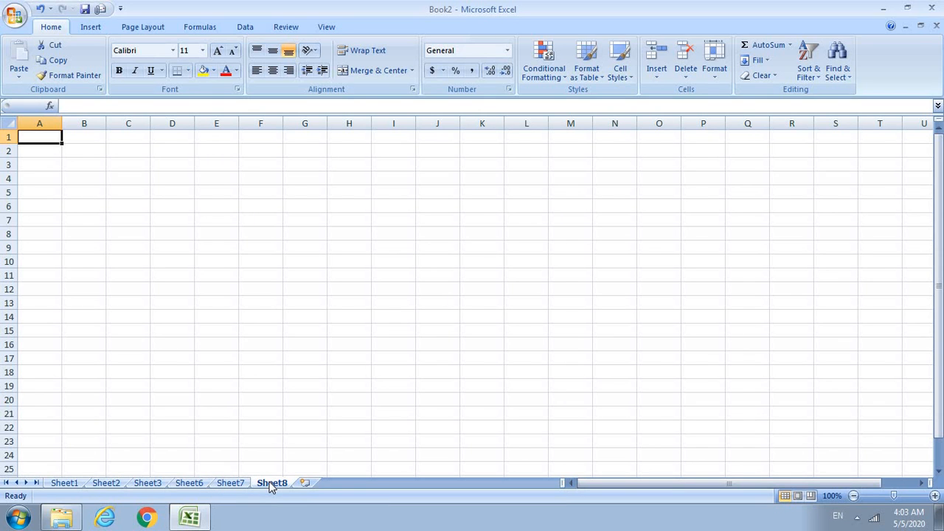
Delete the Sheet8 worksheet from the workbook.
right_click(271, 486)
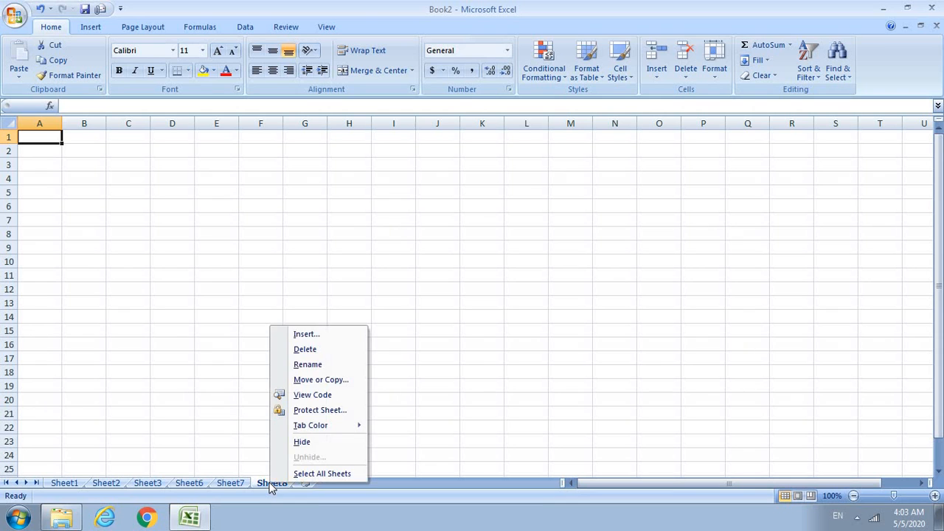
click(324, 350)
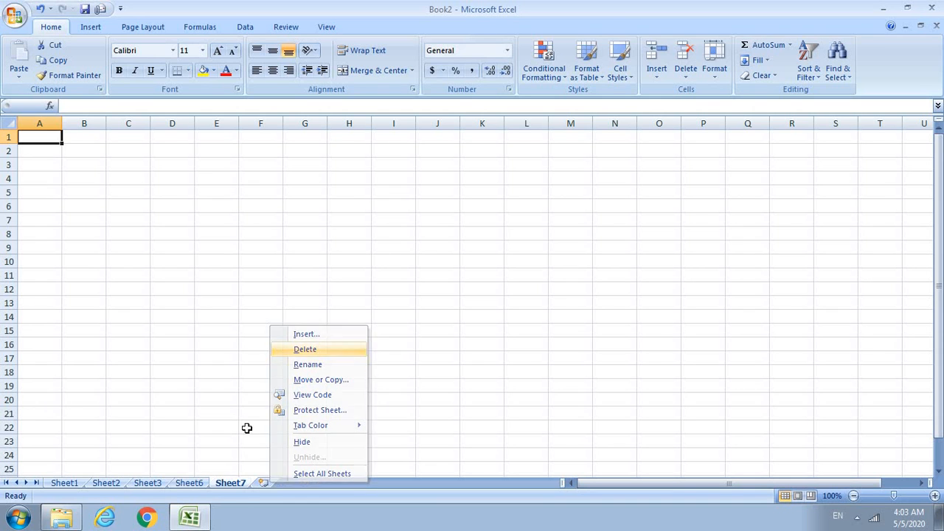
Delete the Sheet7 worksheet and rename the Sheet6 worksheet as demo.
right_click(230, 480)
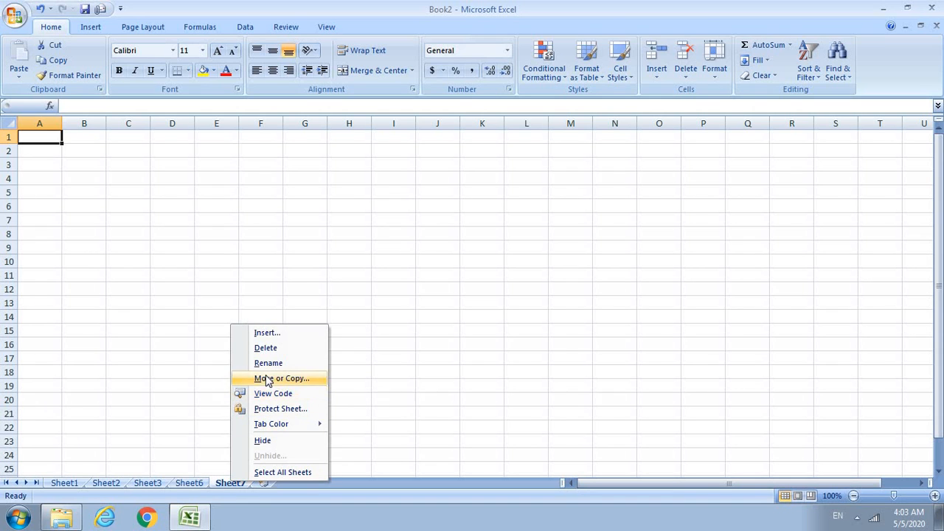
click(267, 347)
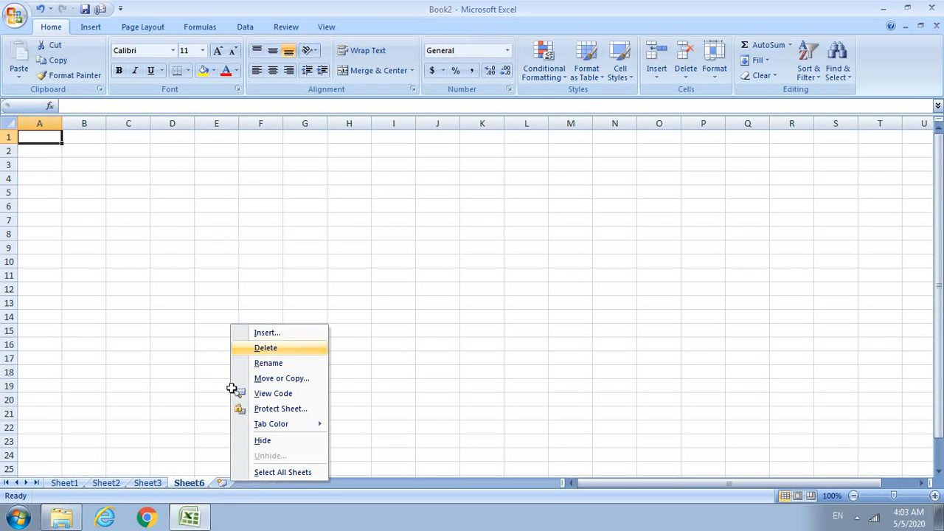
double_click(187, 483)
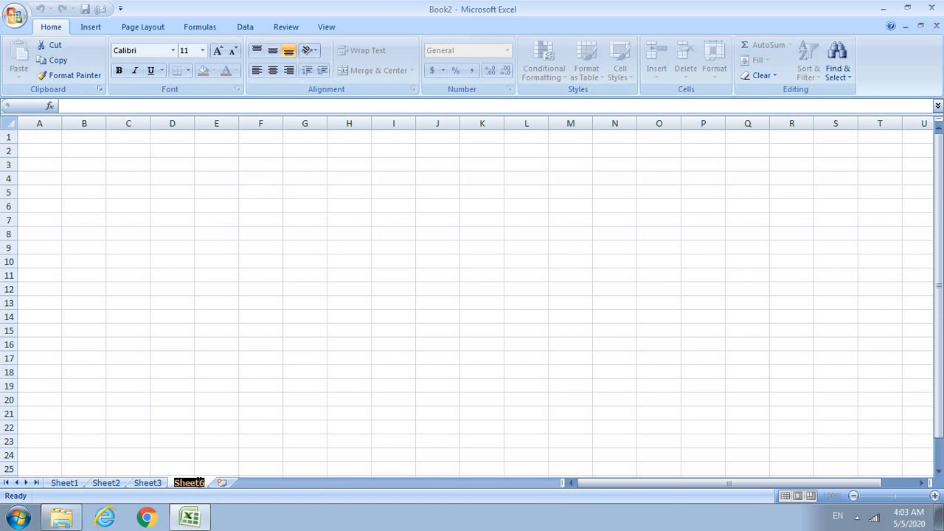
key(Return)
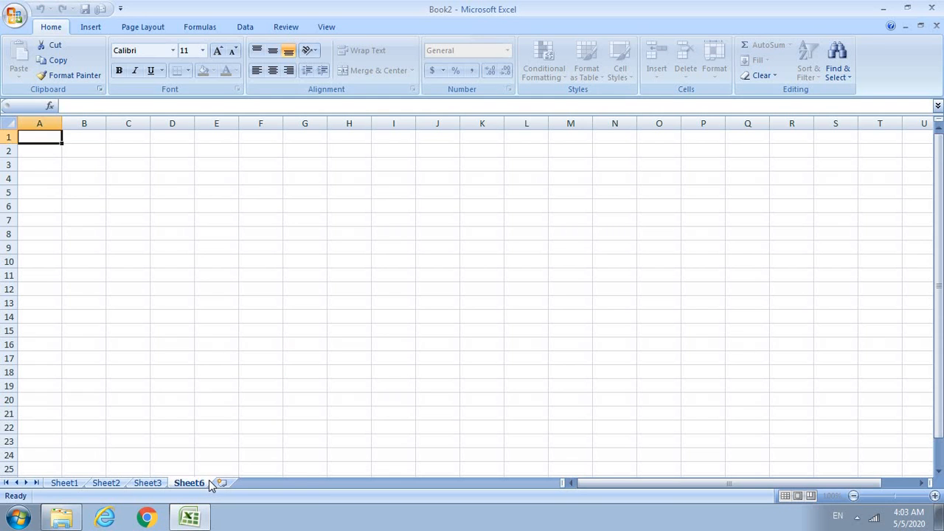
right_click(214, 482)
click(265, 357)
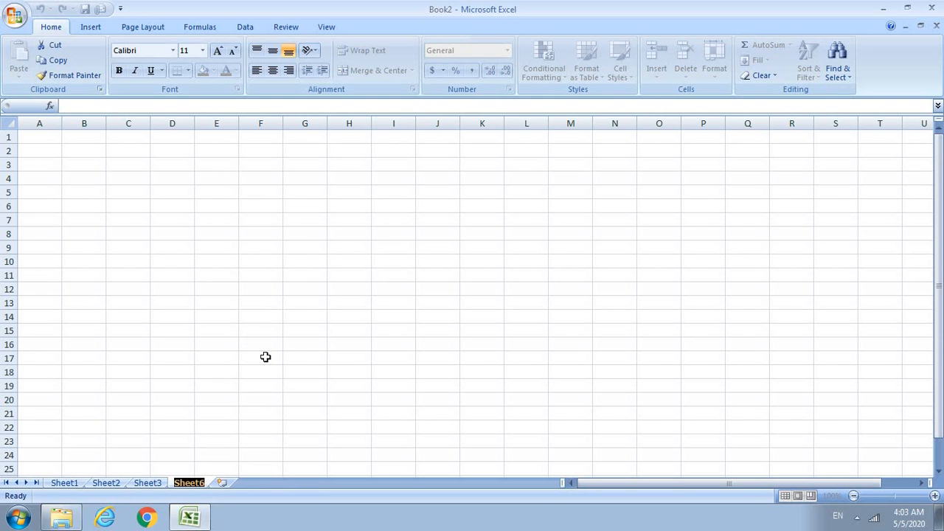
text(demo)
click(266, 357)
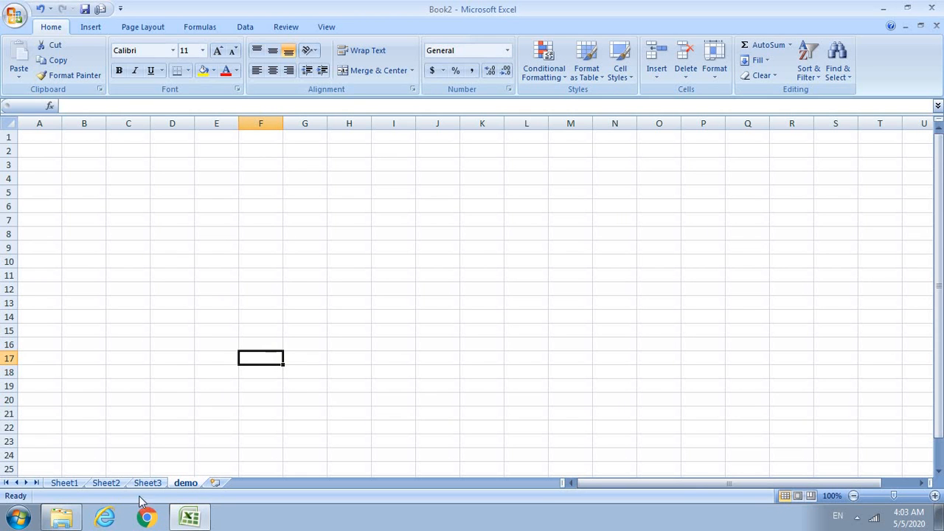
On Sheet2, clear the entries "tab", "ribbons" and "groups" from cells A2 to A4.
click(103, 484)
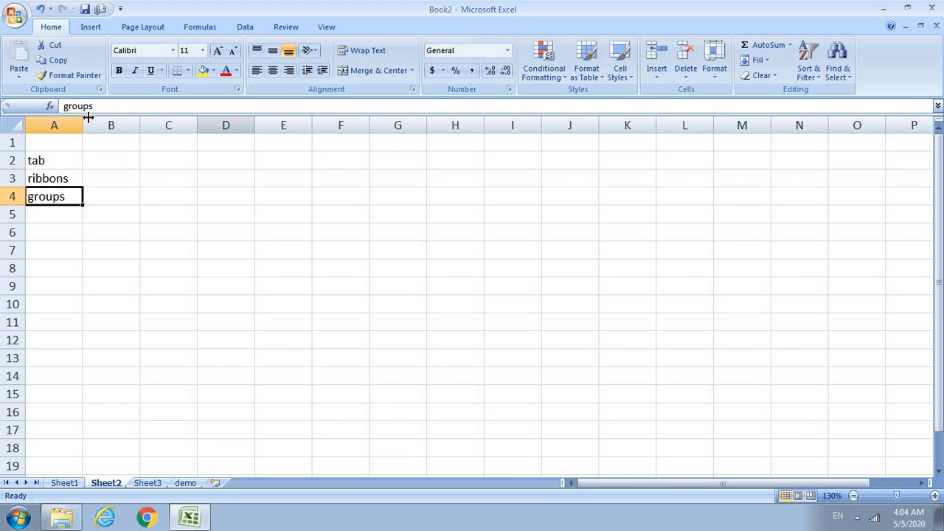
click(72, 161)
key(Delete)
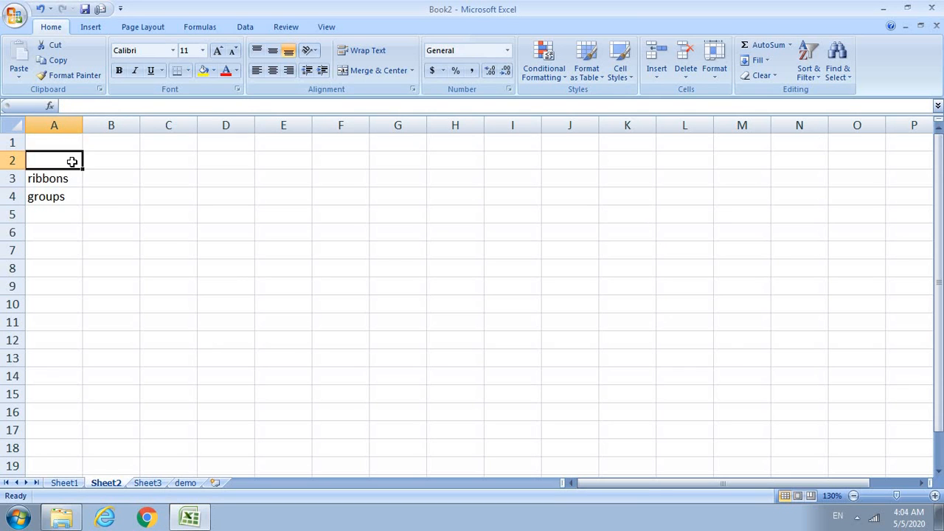
key(Down)
key(Delete)
key(Down)
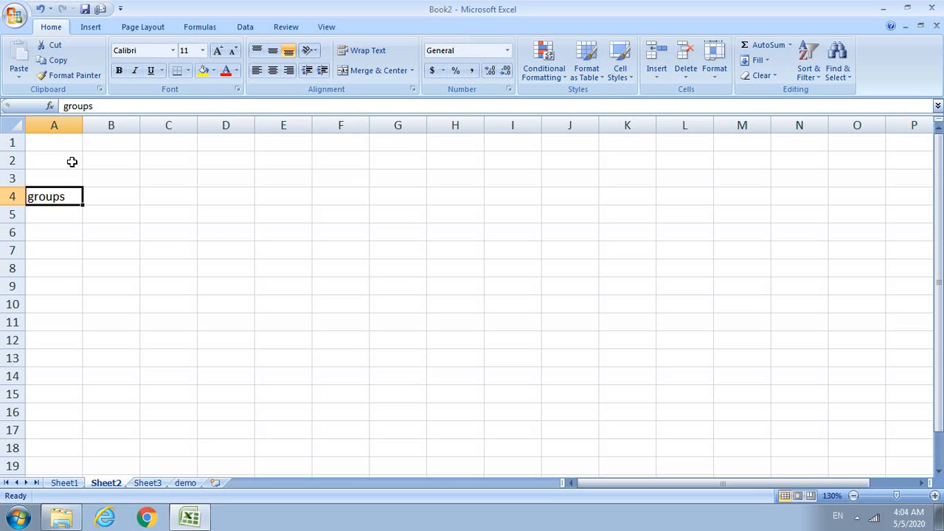
key(Delete)
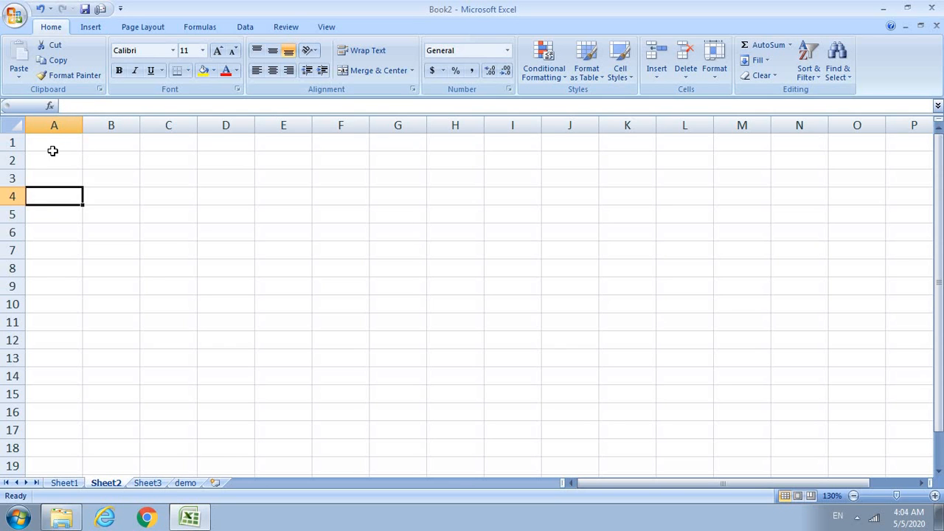
Enter "columns" in cell A1 and "rows" in cell A3, and point out cells along row 3.
click(52, 151)
text(c)
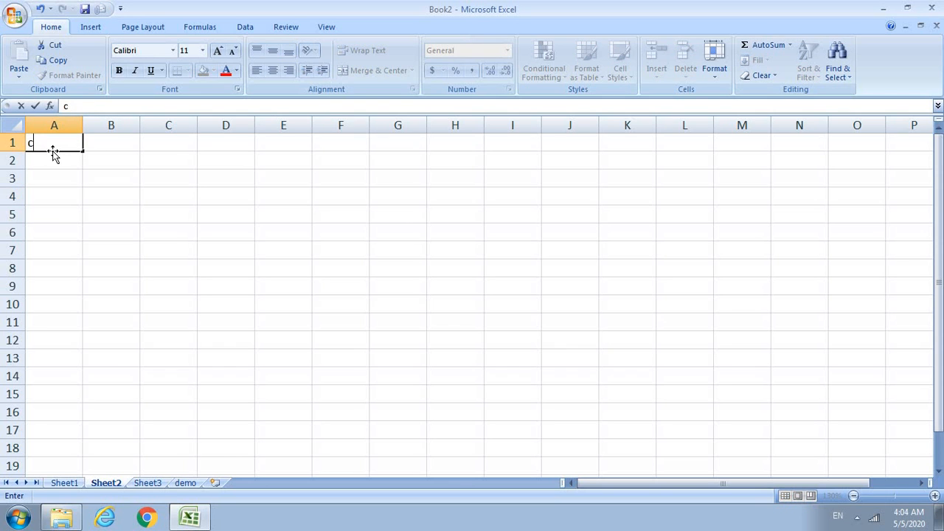
text(olumns)
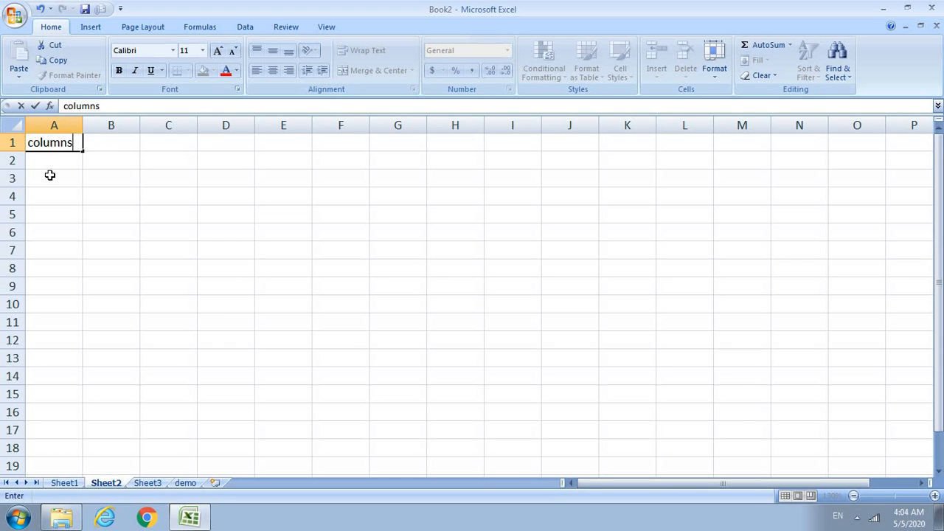
click(47, 172)
text(rows)
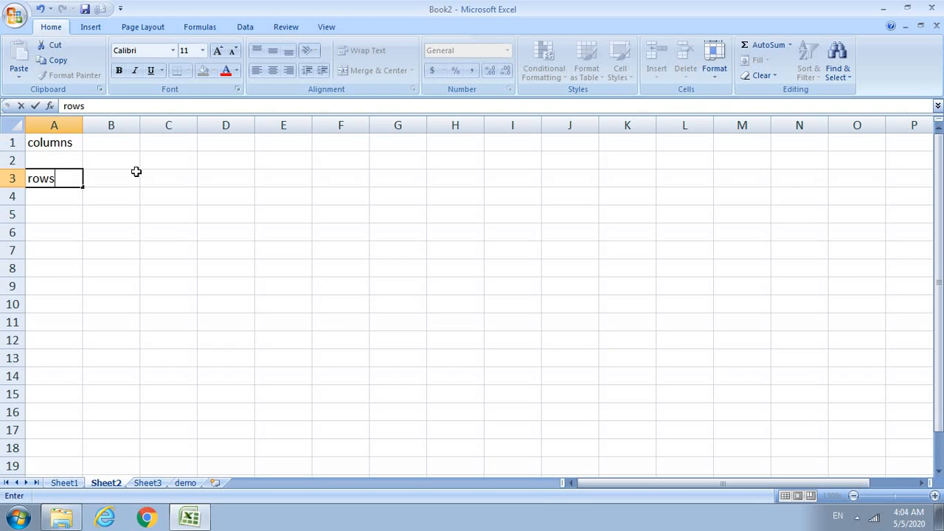
click(173, 180)
click(232, 178)
click(263, 174)
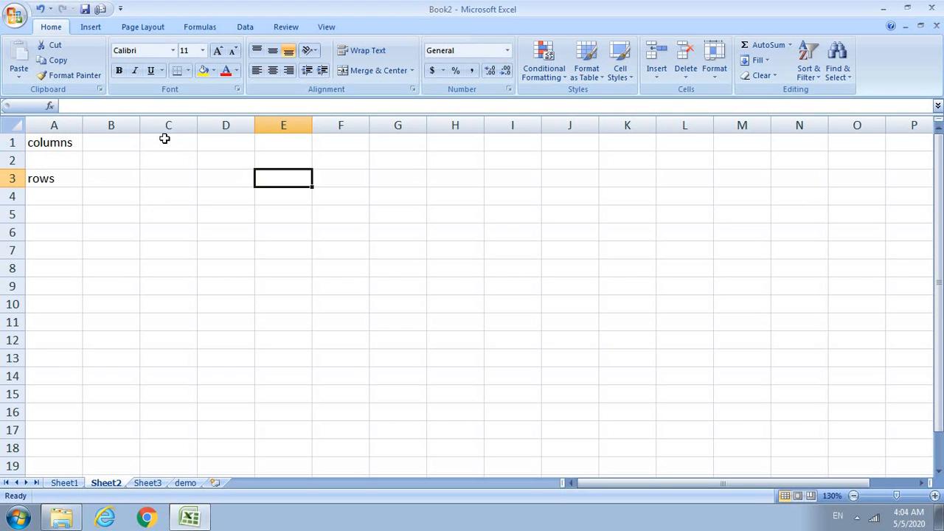
Enter "cell" in cell C3 and select cells A1 to A2.
click(162, 182)
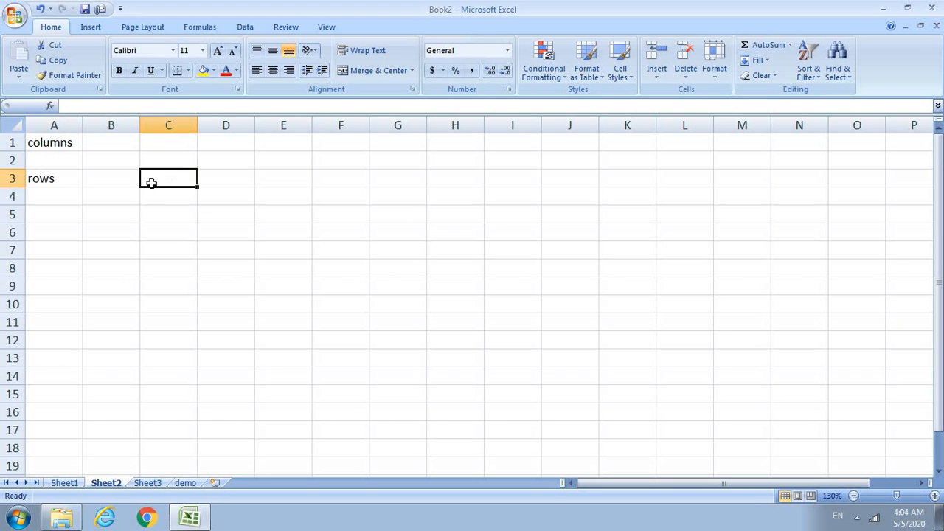
text(c)
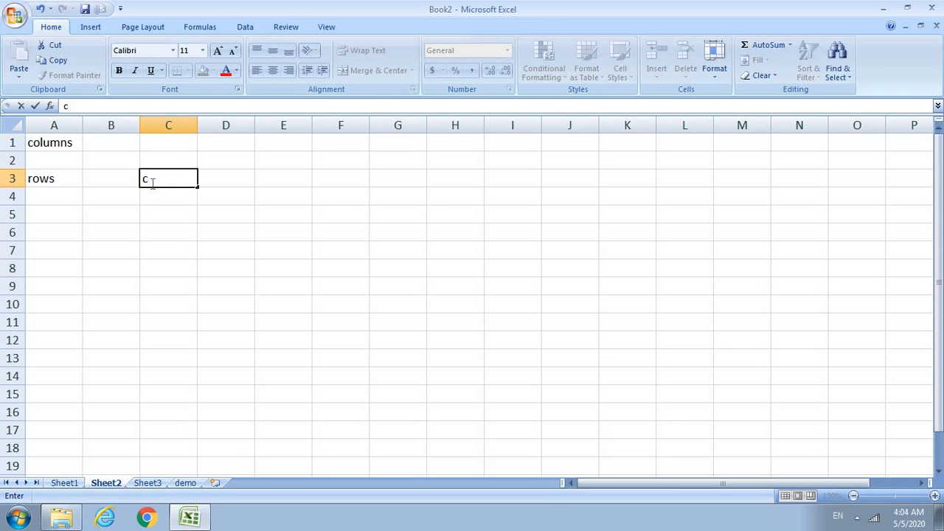
text(ell)
drag(42, 143, 79, 164)
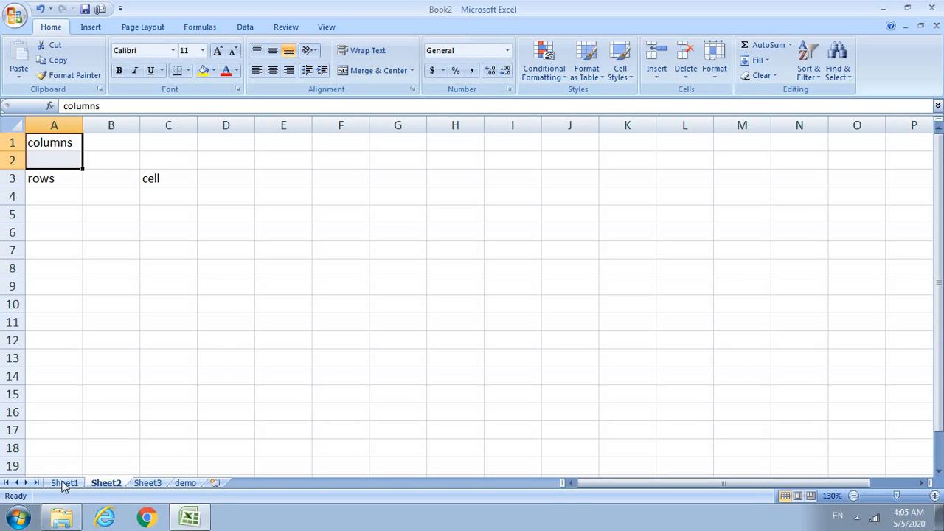
Clear the entries "cell", "columns" and "rows" from cells C3, A1 and A3.
click(186, 186)
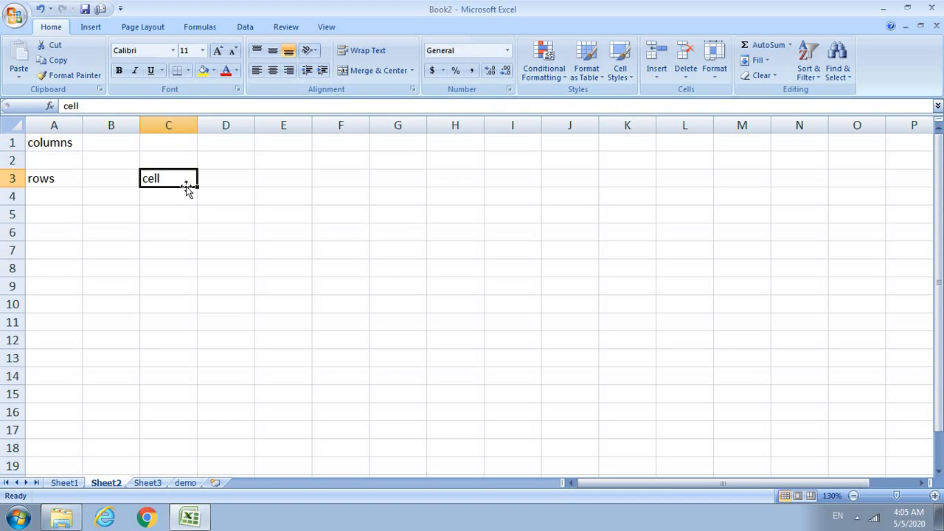
key(Delete)
click(72, 143)
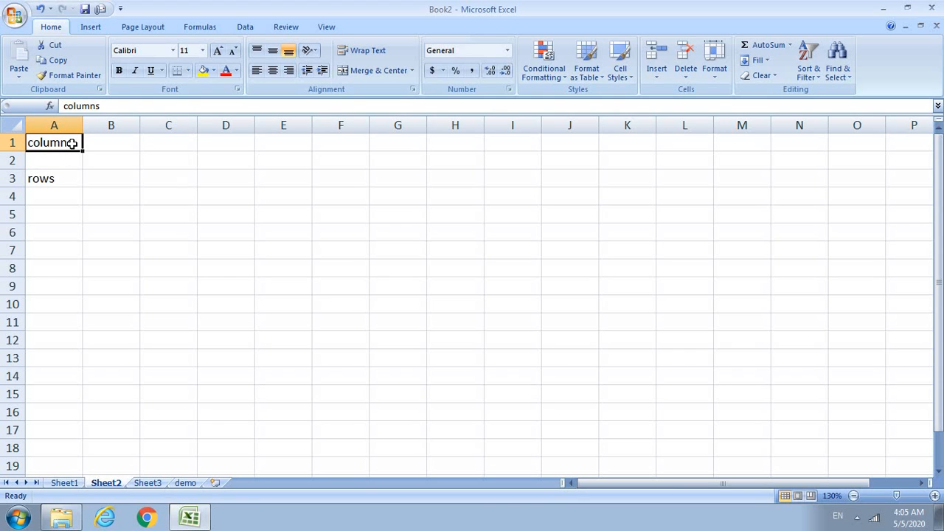
key(Delete)
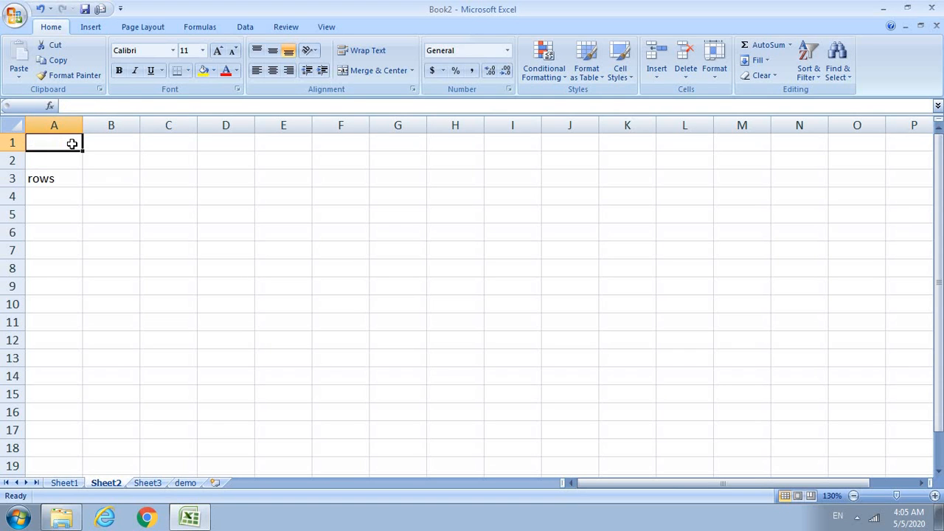
click(58, 187)
key(Delete)
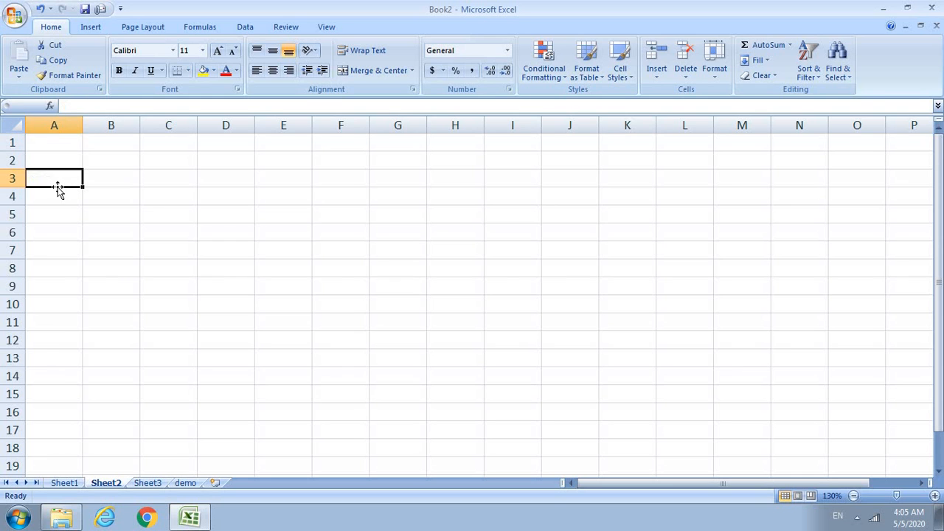
Enter "abc" in cell A1 and "tab" in cell B1.
click(61, 140)
double_click(60, 140)
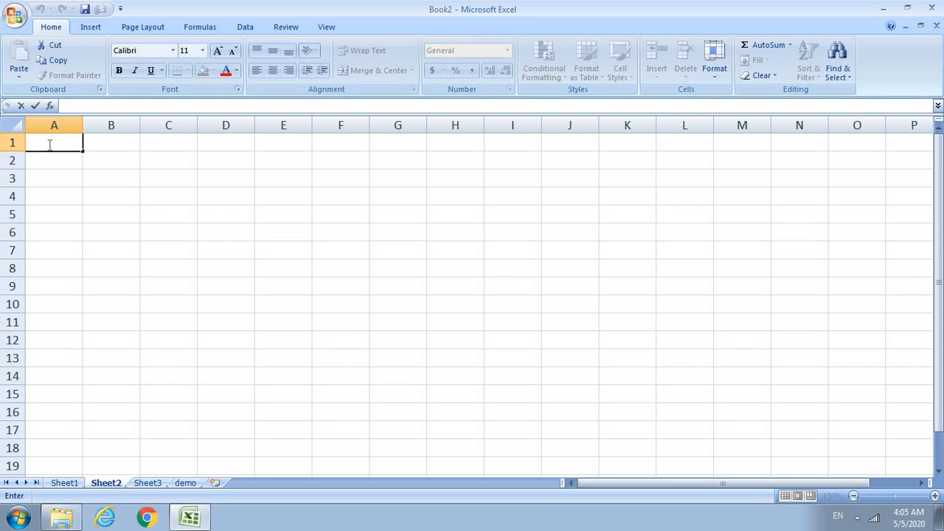
text(abc)
click(109, 140)
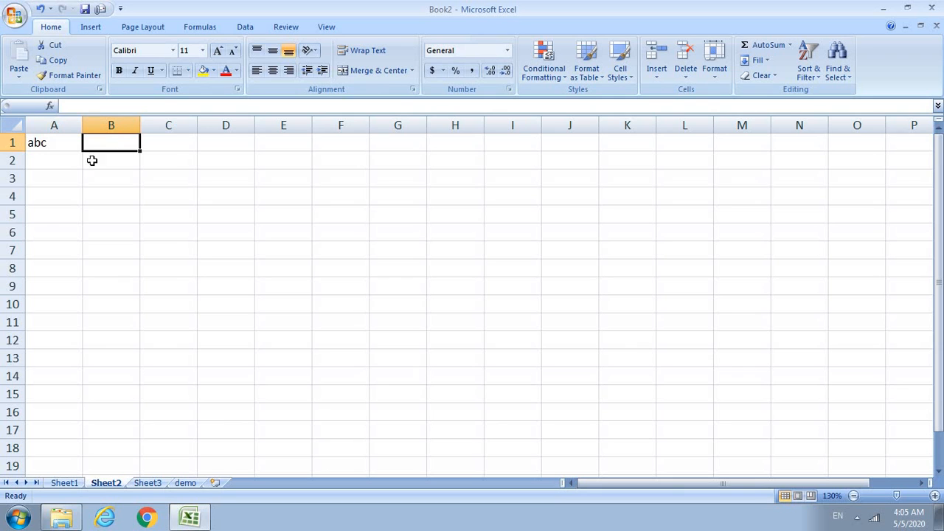
click(71, 146)
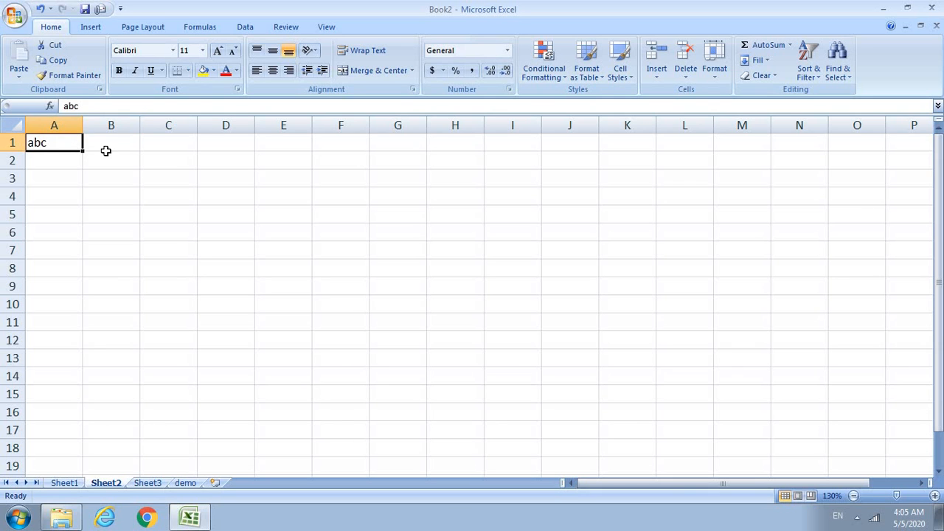
click(110, 146)
double_click(110, 146)
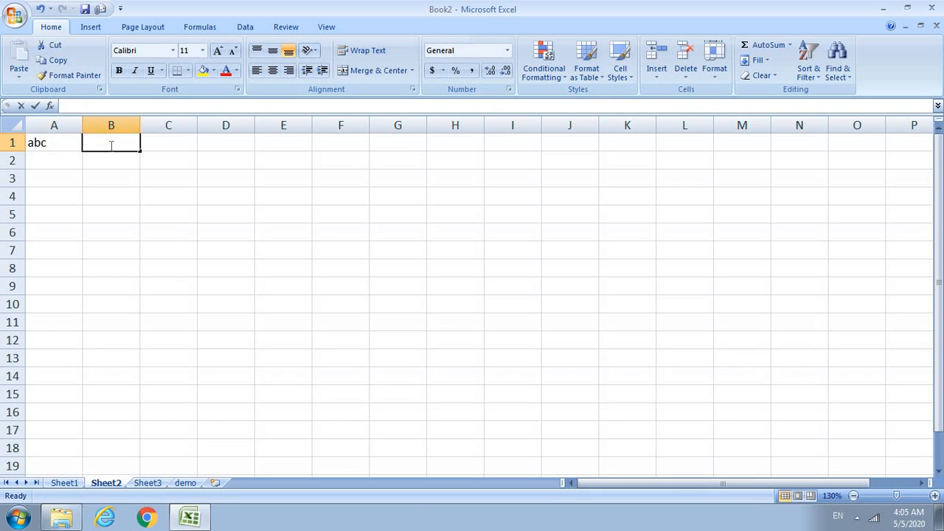
text(ta)
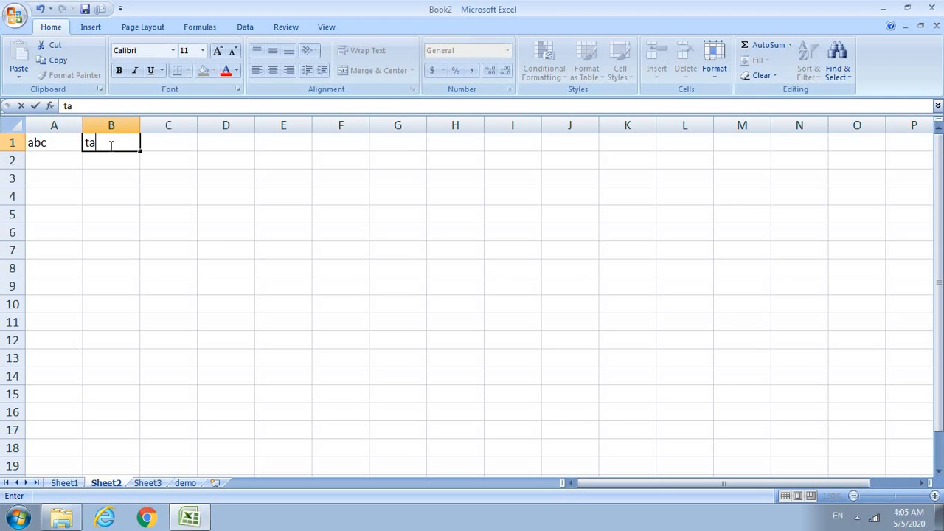
text(b)
Move the active cell along row 1 from B1 to F1 and back to A1, one cell at a time.
key(Tab)
key(Tab)
key(Tab)
key(Tab)
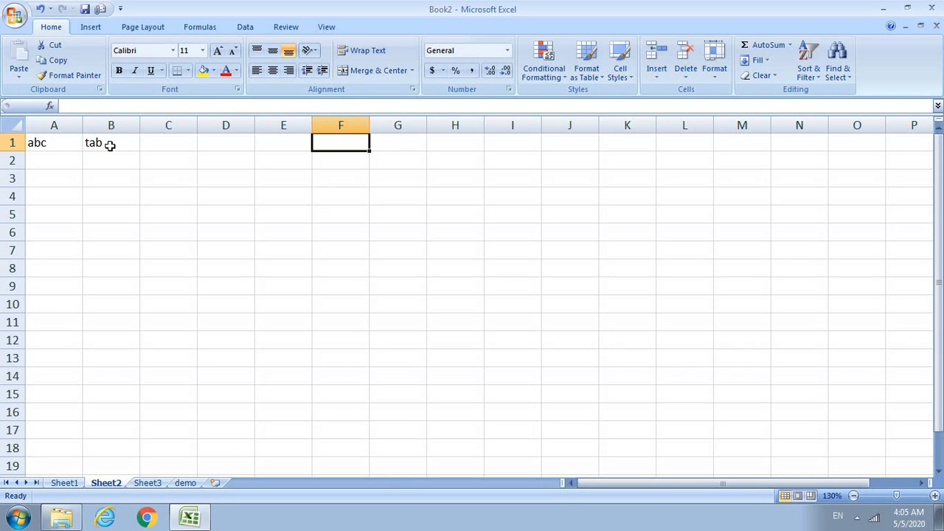
key(shift+Tab)
key(shift+Tab)
key(shift+Tab)
key(shift+Tab)
key(shift+Tab)
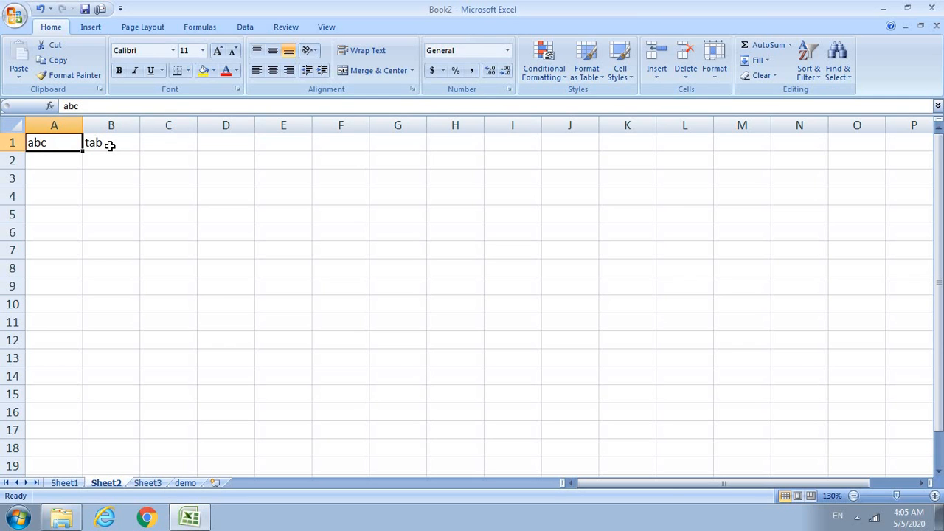
Move the active cell down column B to B5 and back up to B1, one cell at a time.
key(Return)
key(Return)
key(Return)
key(Return)
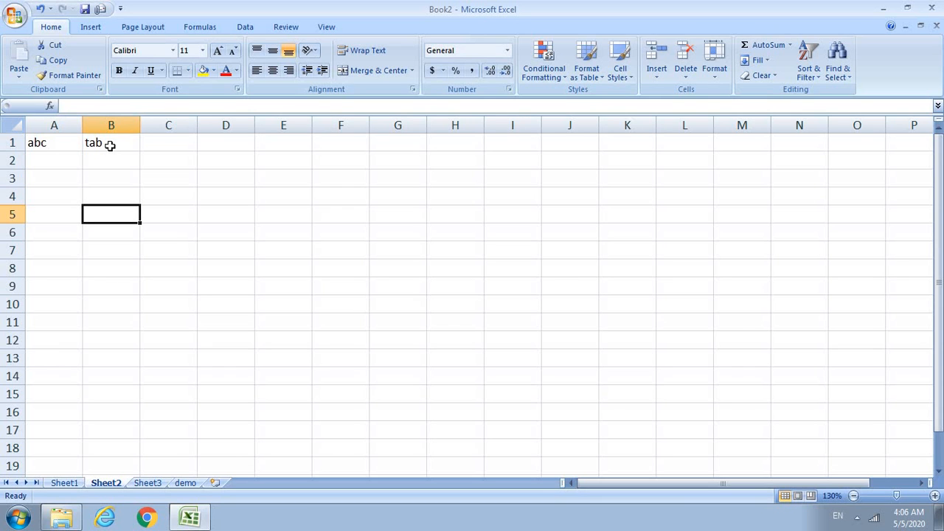
key(shift+Return)
key(shift+Return)
key(shift+Return)
key(shift+Return)
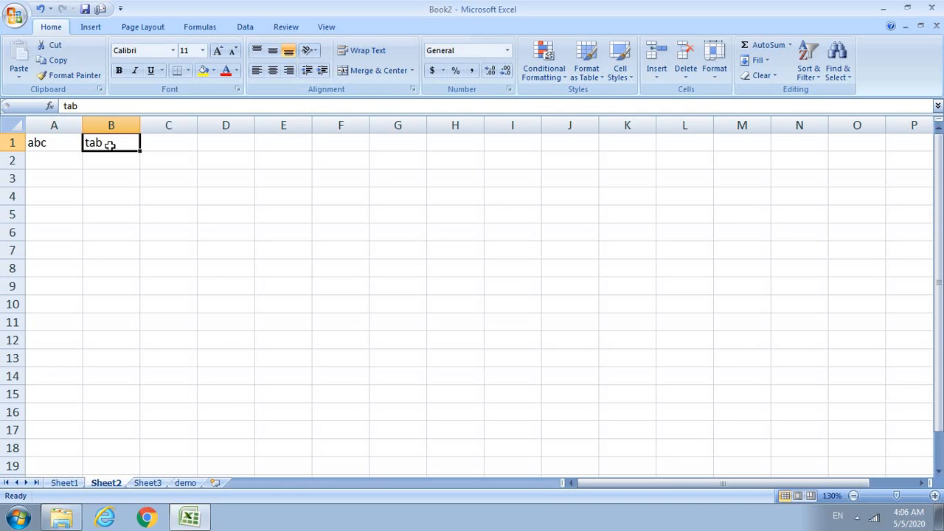
Practise moving the active cell one step down, left, right and up around column B, ending in cell B3.
key(Return)
key(shift+Tab)
key(Tab)
key(shift+Return)
key(Return)
key(Return)
key(shift+Tab)
key(Tab)
key(shift+Return)
key(shift+Return)
key(Return)
key(Return)
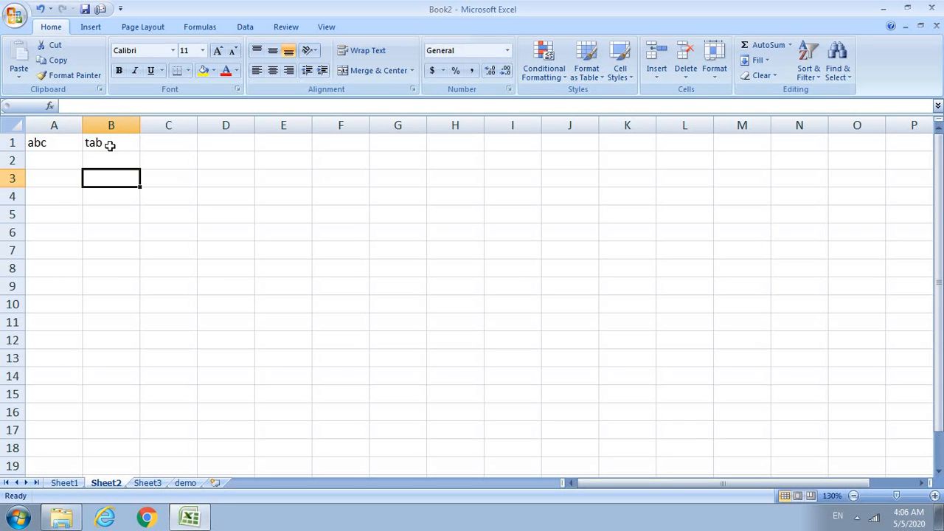
Clear the entries "tab" and "abc" from cells B1 and A1.
click(112, 145)
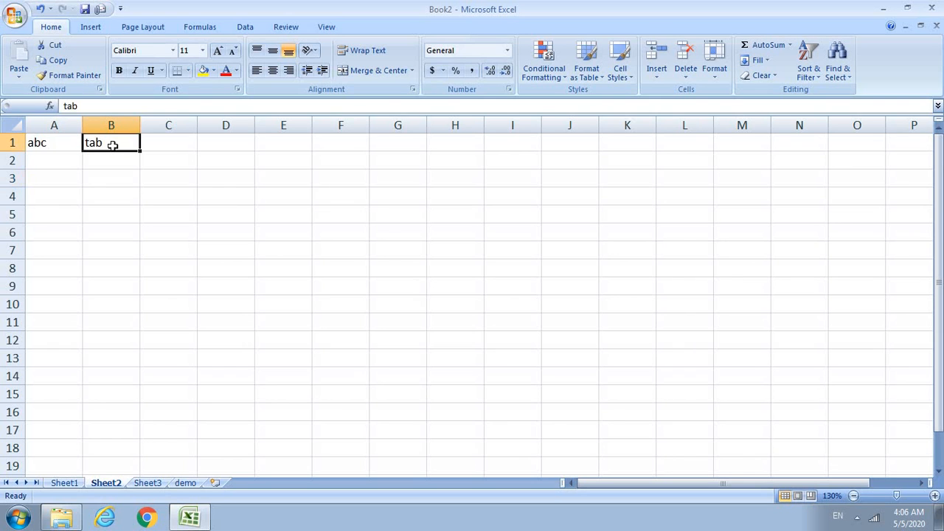
key(Delete)
click(59, 144)
key(Delete)
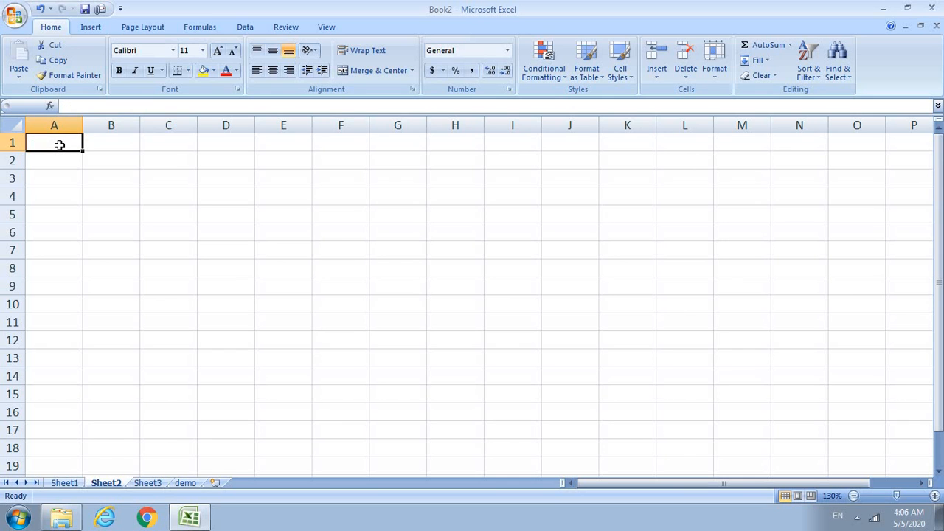
Switch to the Sheet1 worksheet and select the Customer Name heading in cell A2.
click(62, 484)
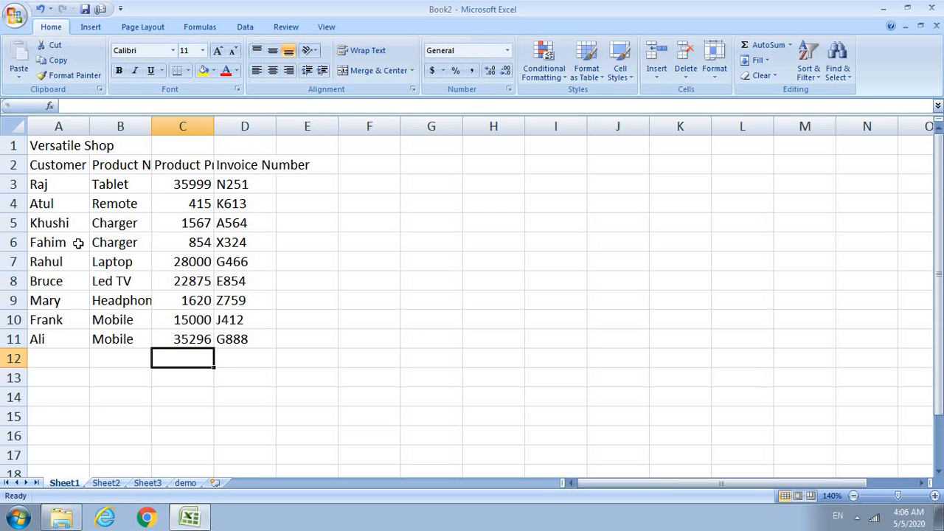
click(68, 166)
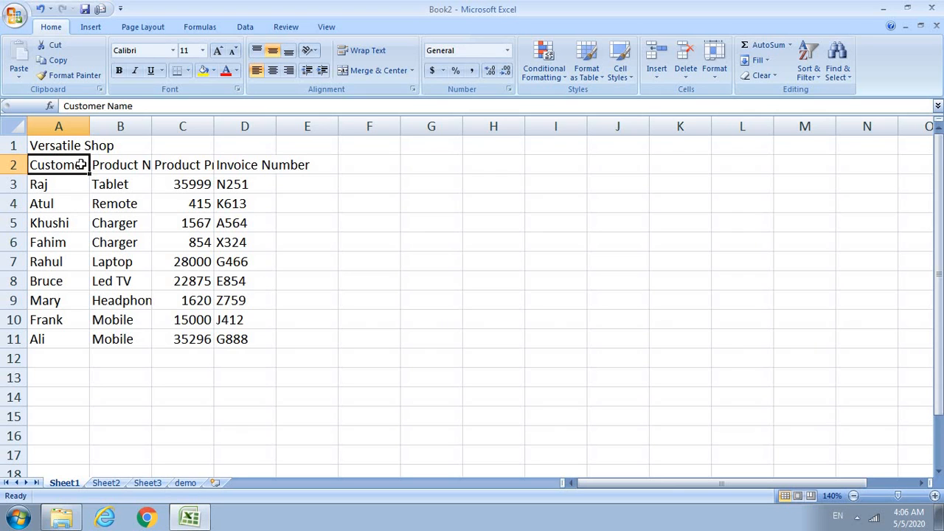
Examine the headings in cells A2 to D2 to see how their text fits the current column widths.
double_click(79, 165)
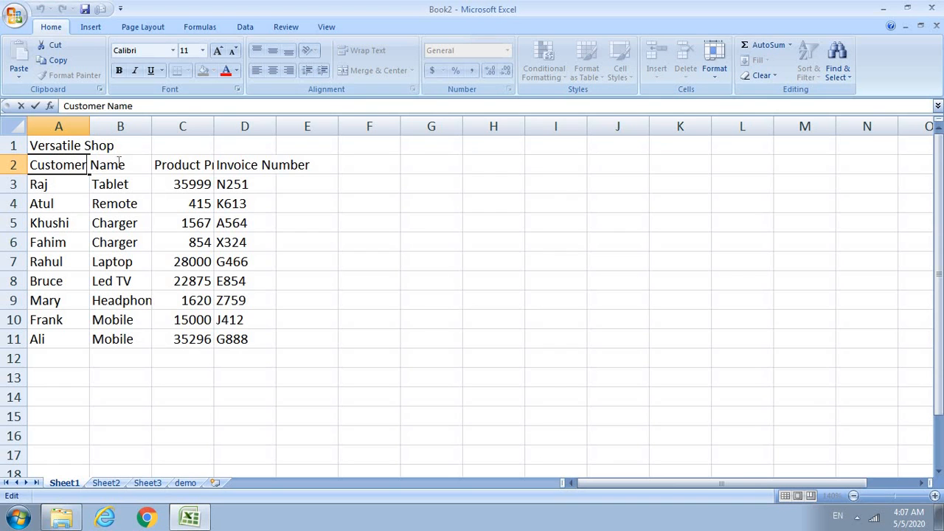
key(Return)
click(80, 160)
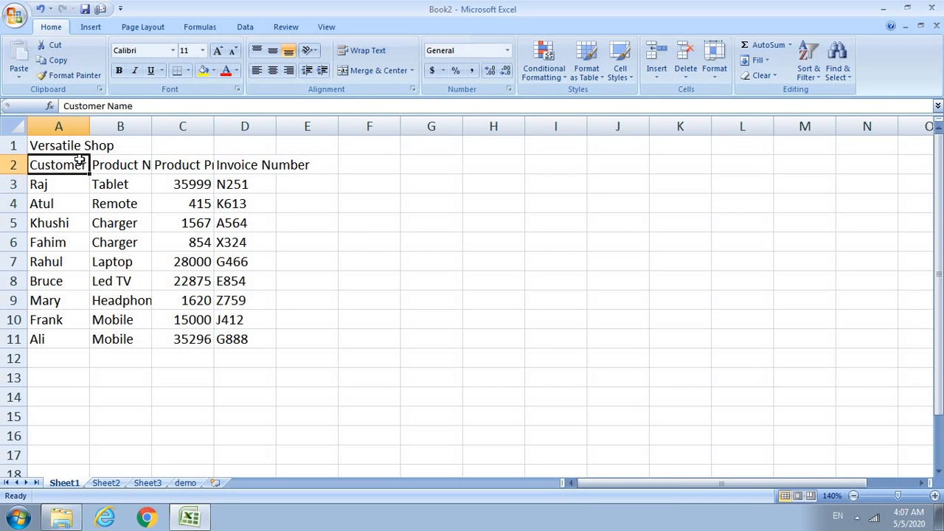
double_click(111, 163)
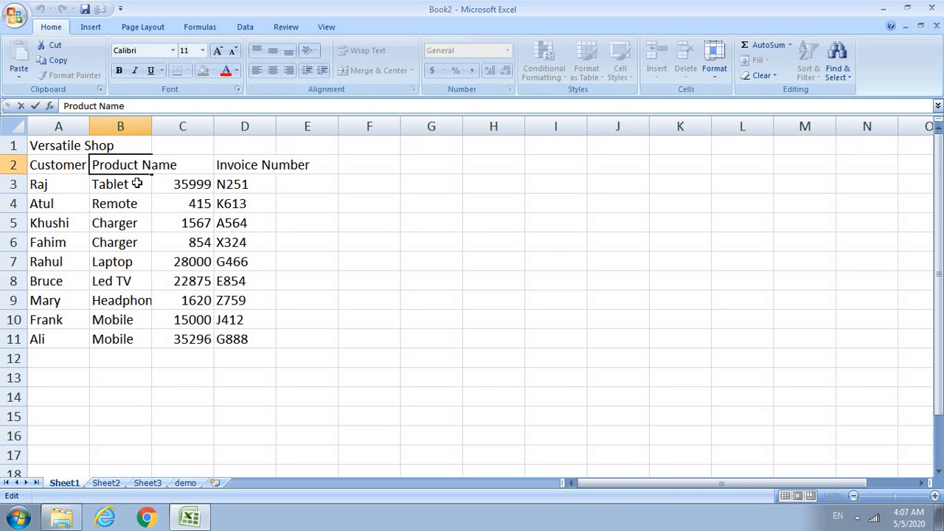
key(Return)
click(182, 173)
key(ctrl+Down)
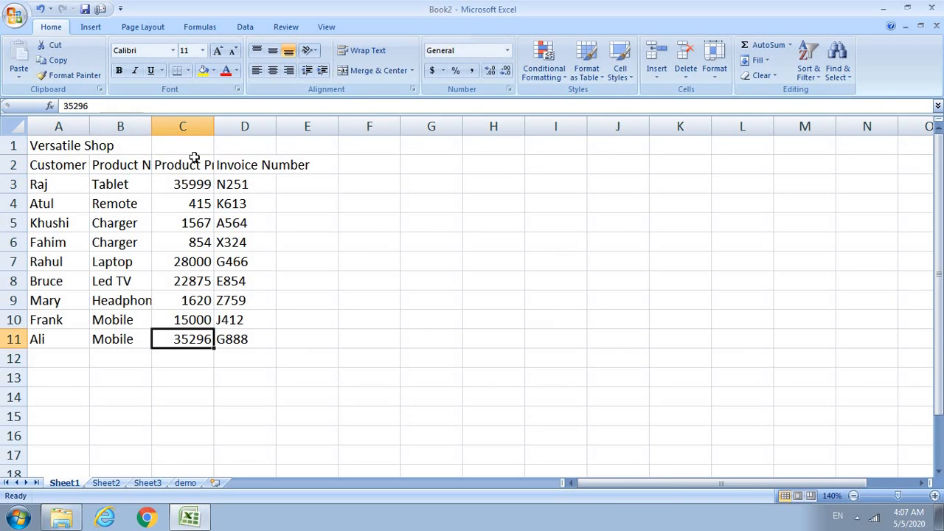
click(194, 157)
double_click(194, 164)
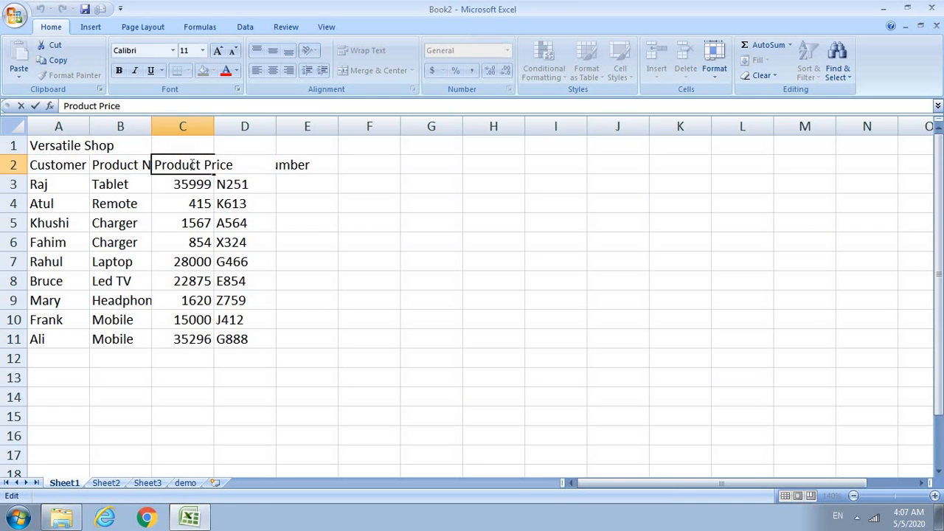
click(162, 185)
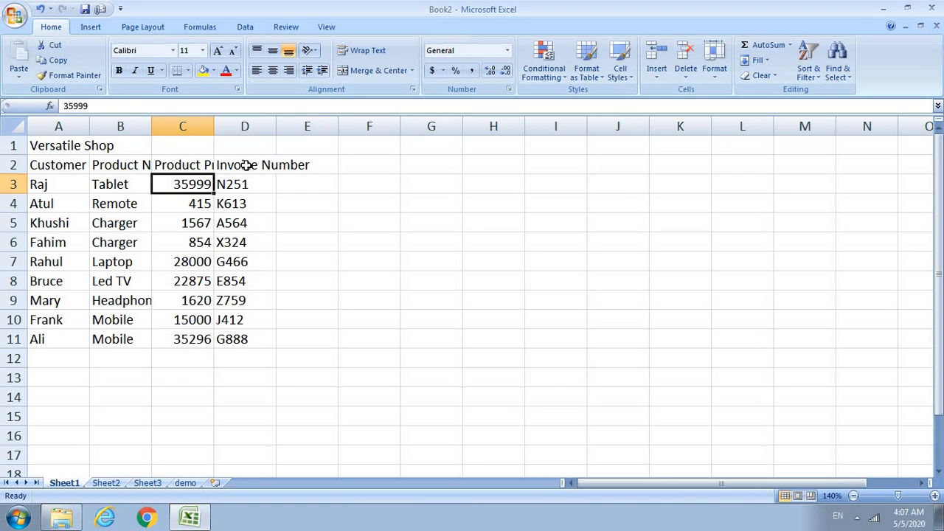
click(246, 165)
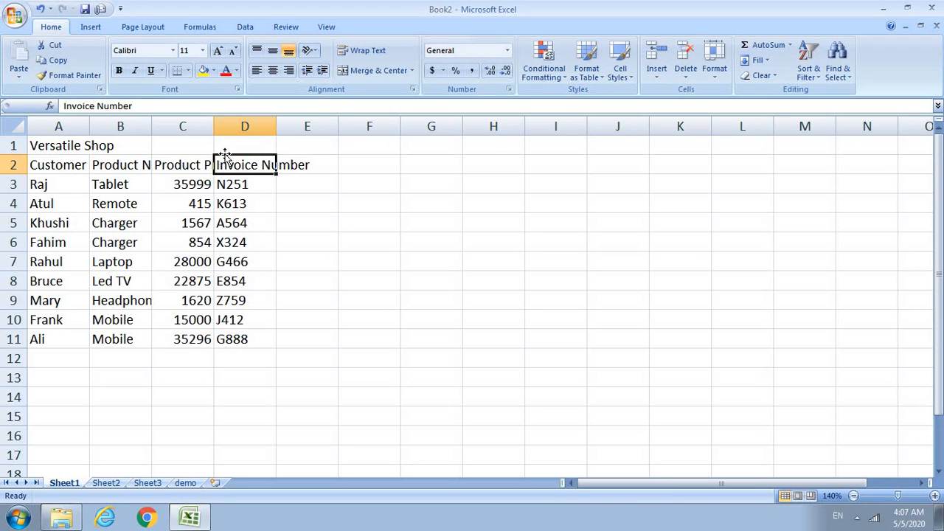
click(324, 164)
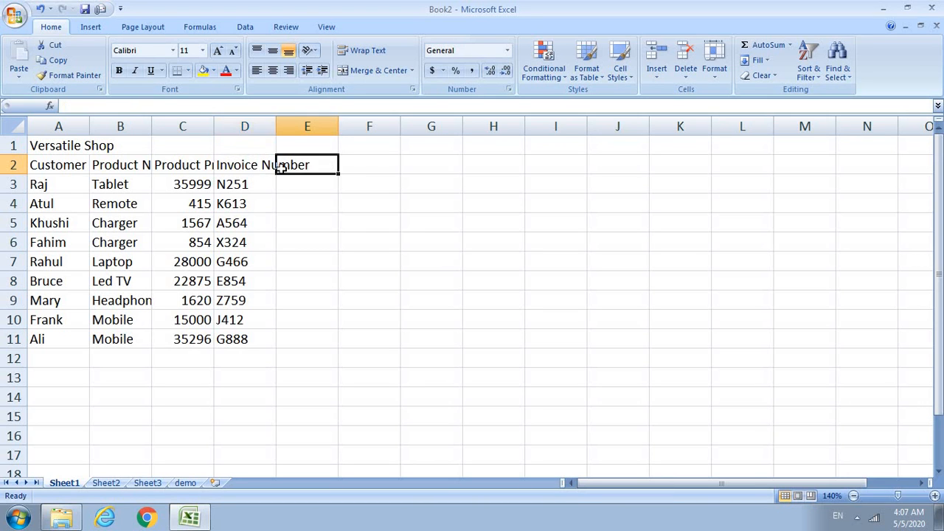
click(267, 168)
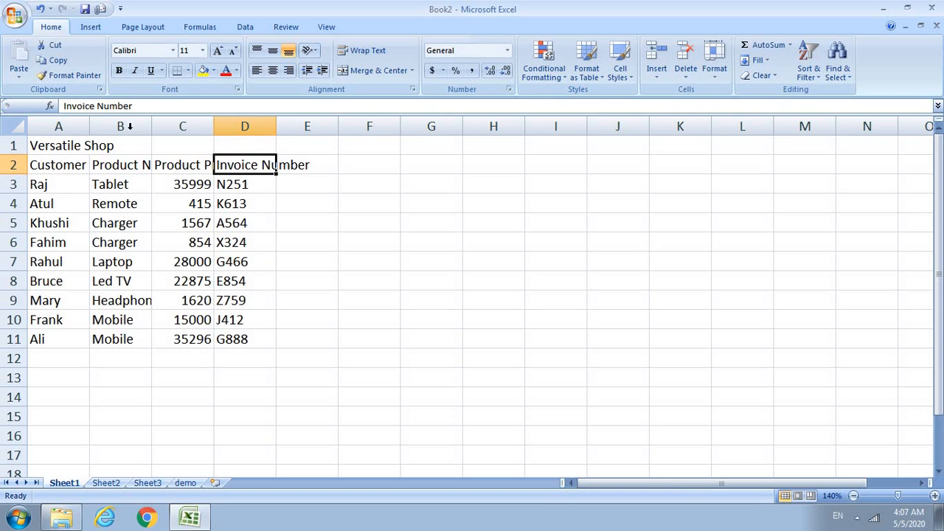
Autofit the widths of columns A to D in the shop table to their contents and check the row 2 headings.
drag(42, 164, 303, 345)
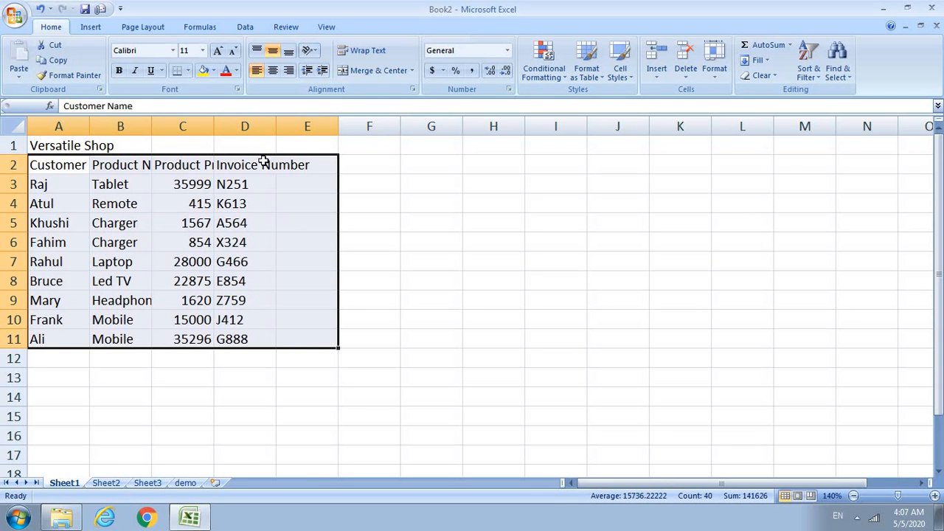
double_click(276, 126)
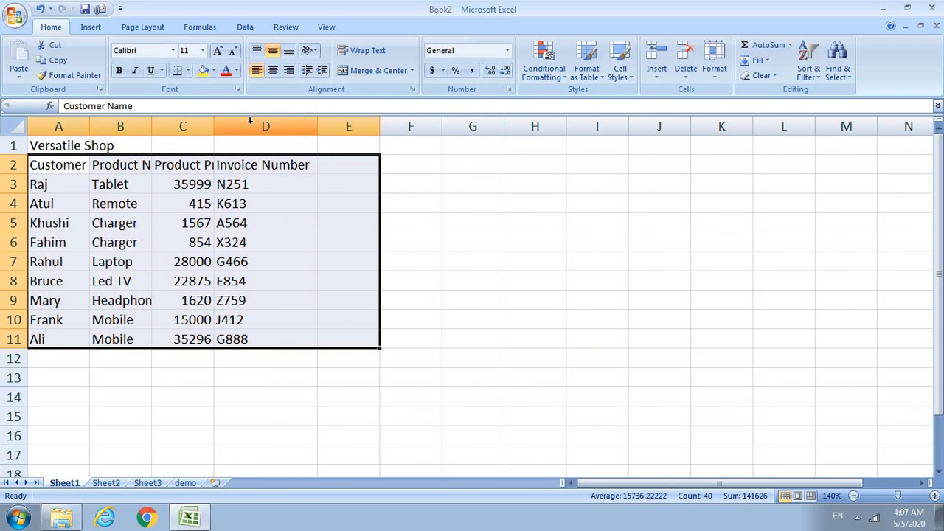
double_click(214, 129)
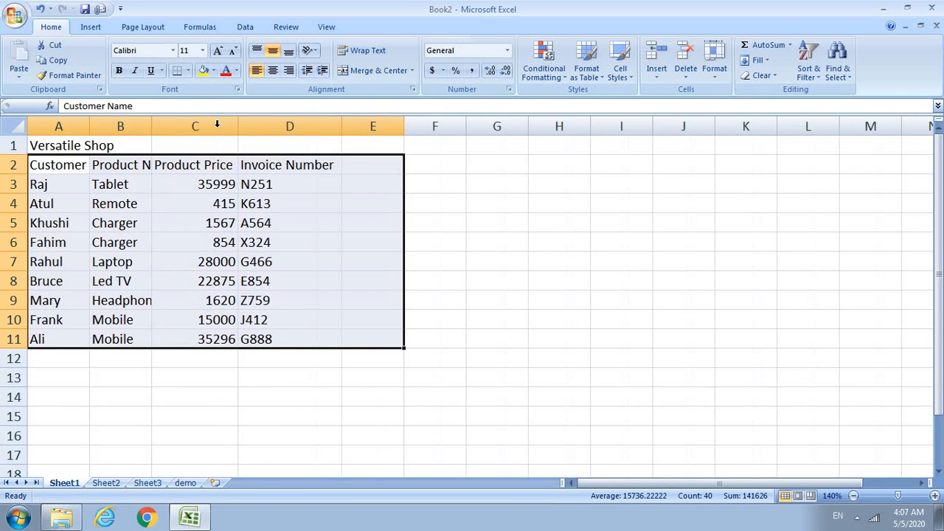
double_click(151, 126)
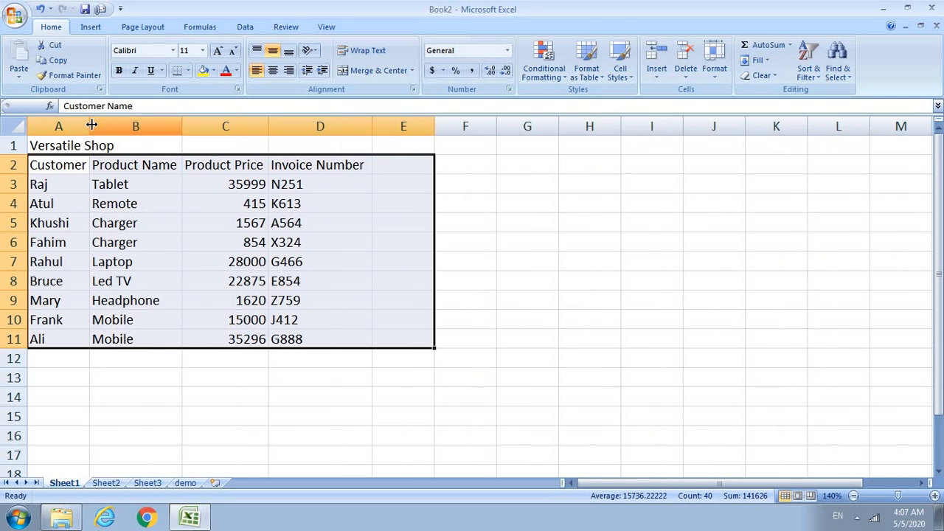
double_click(90, 126)
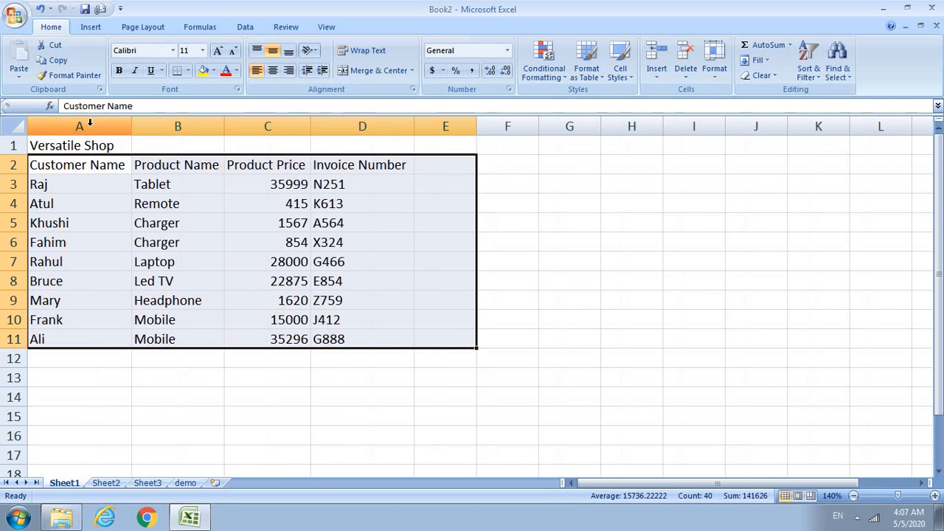
click(147, 177)
click(126, 165)
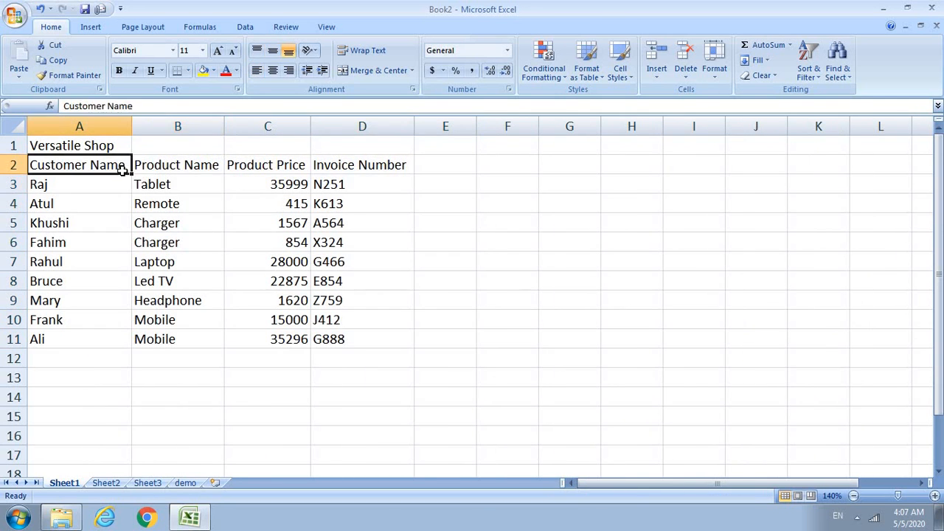
click(188, 165)
click(235, 164)
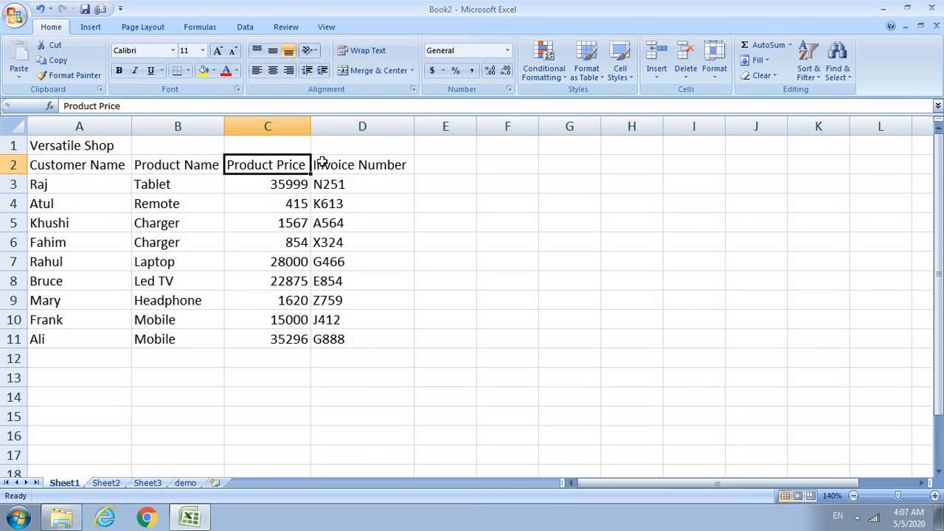
click(351, 151)
Merge and center the Versatile Shop title across cells A1 to D1, above the four table columns.
click(110, 147)
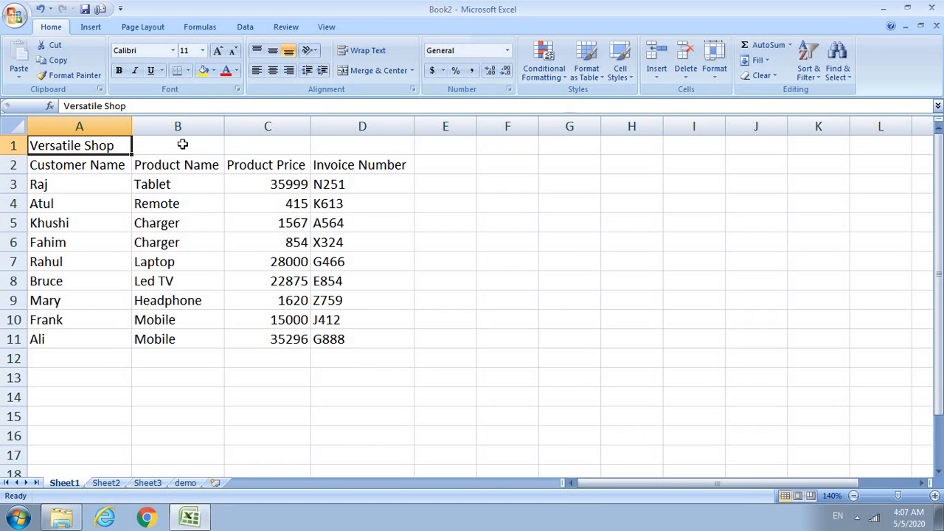
click(226, 146)
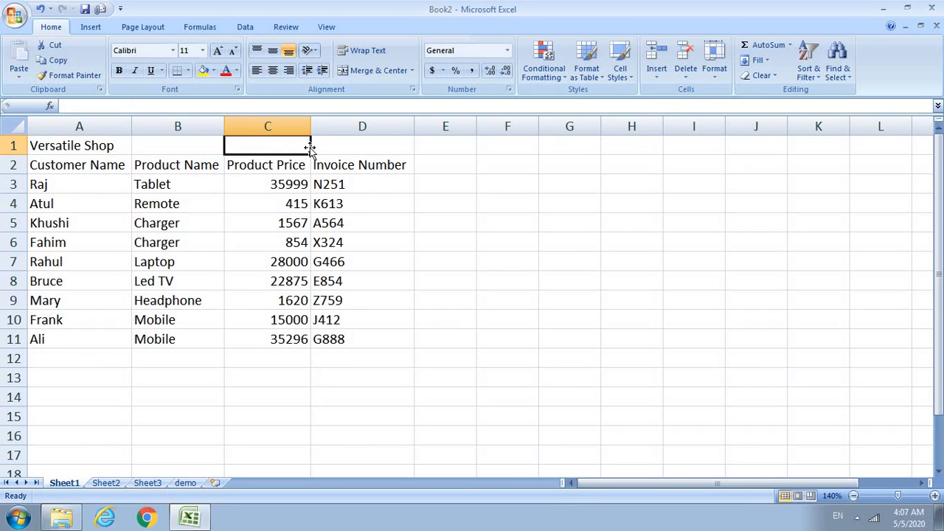
click(87, 146)
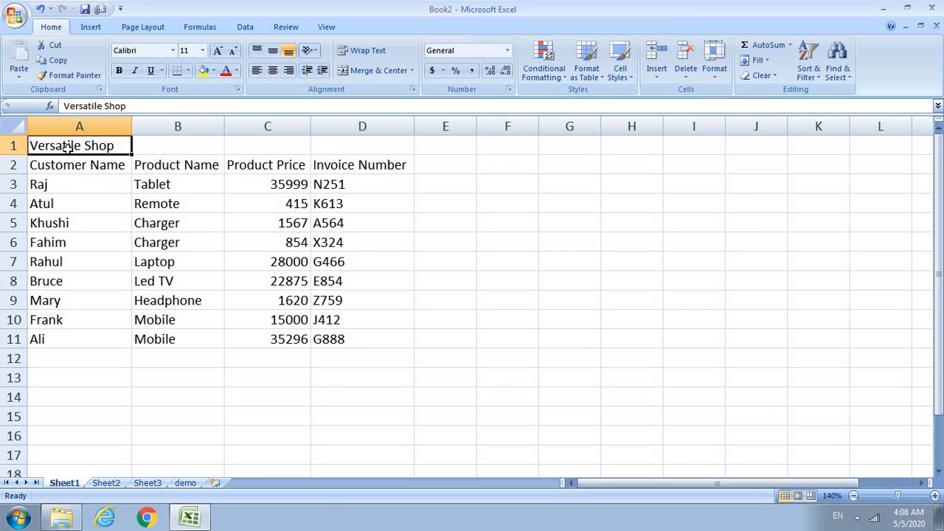
key(shift+Right)
key(shift+Right)
key(shift+Right)
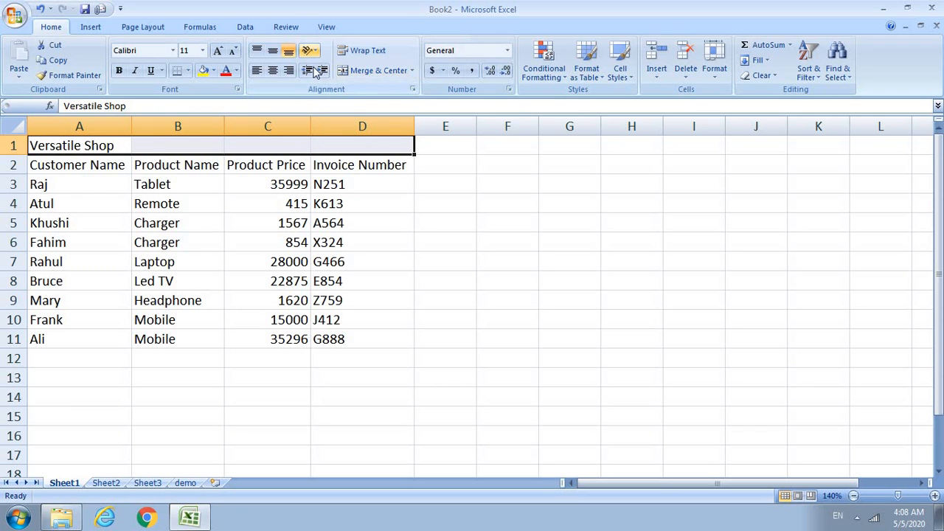
click(374, 73)
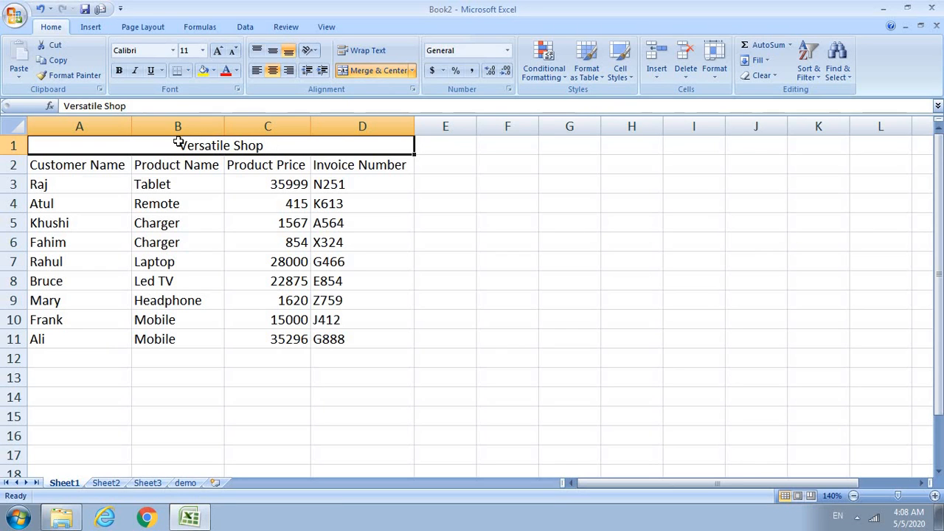
Set the Versatile Shop title text to the Arial font at size 11.
double_click(268, 145)
drag(267, 145, 151, 145)
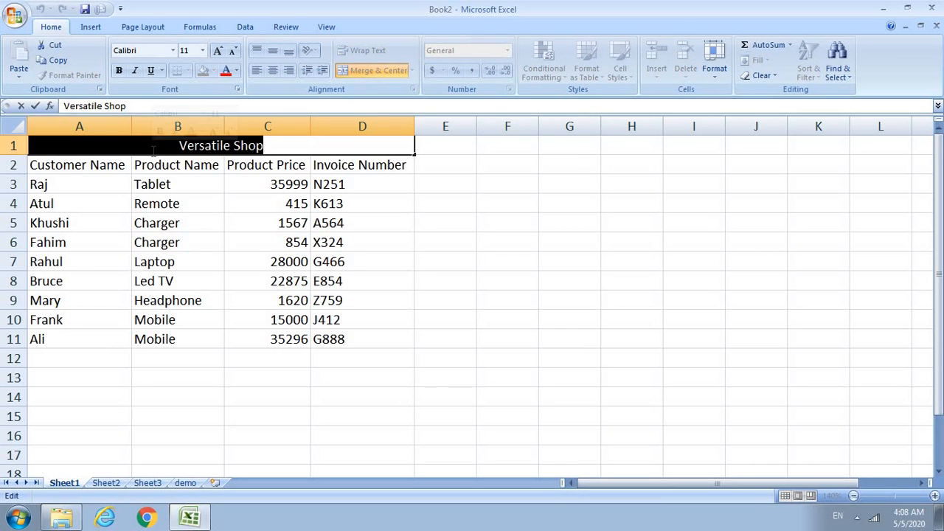
click(174, 52)
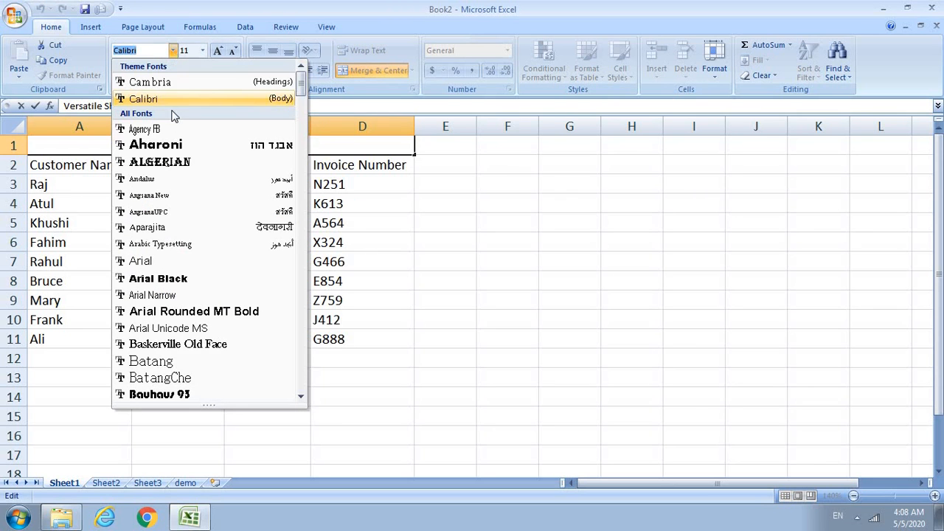
click(169, 265)
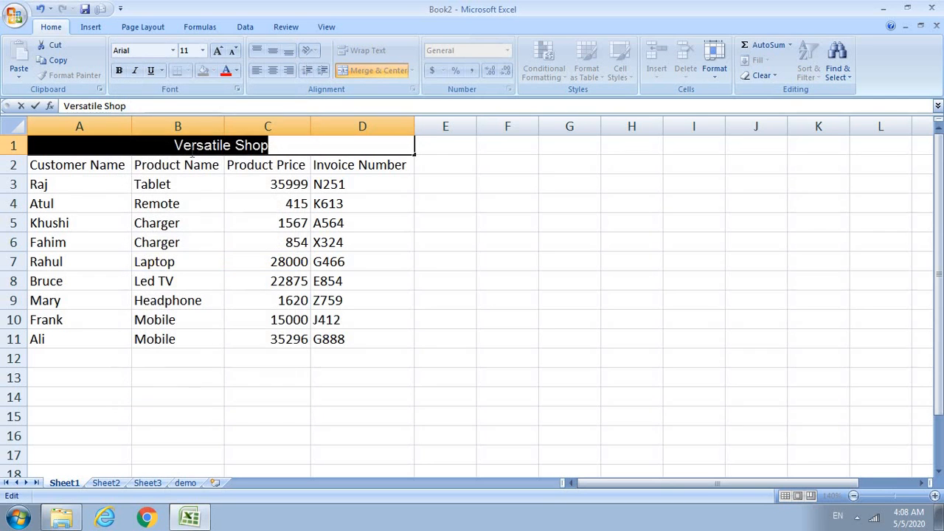
click(205, 50)
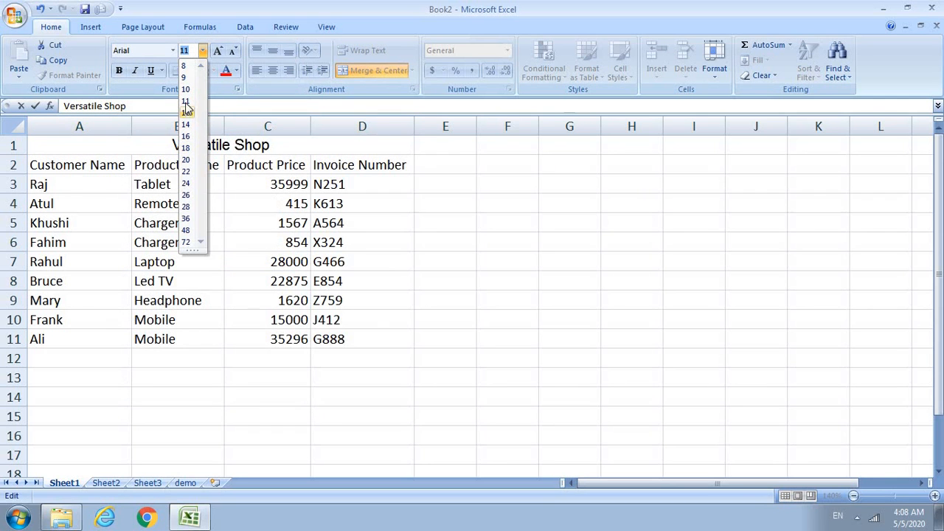
click(185, 101)
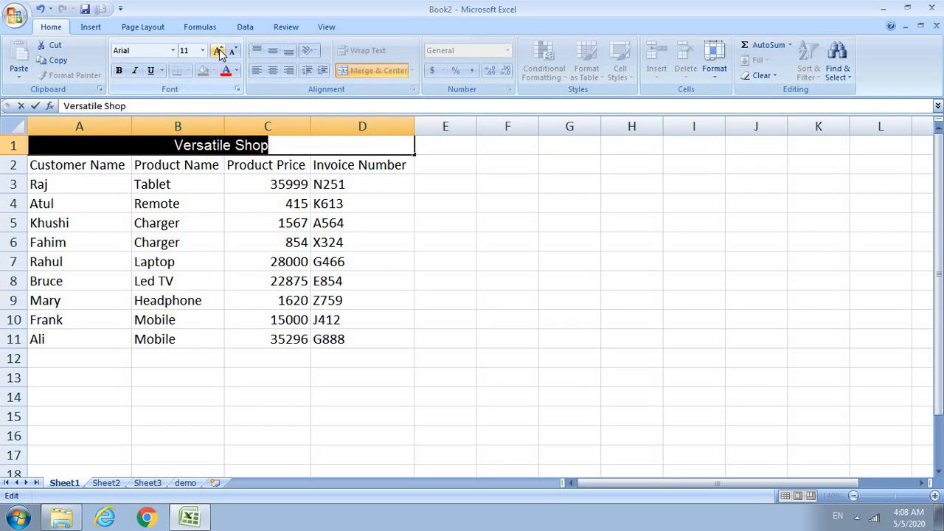
Enlarge the Versatile Shop title text stepwise to size 14 and shrink it again, settling on size 12.
click(218, 50)
click(218, 50)
click(219, 50)
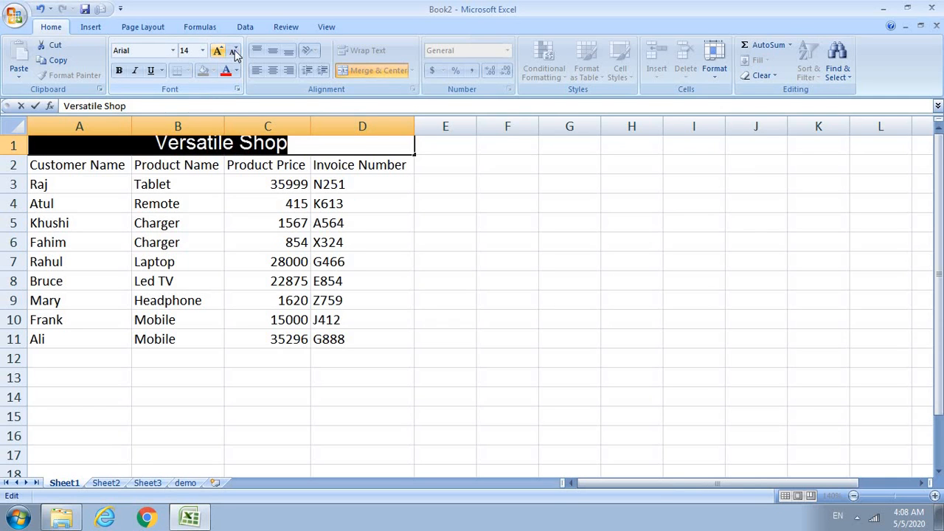
click(233, 51)
click(233, 51)
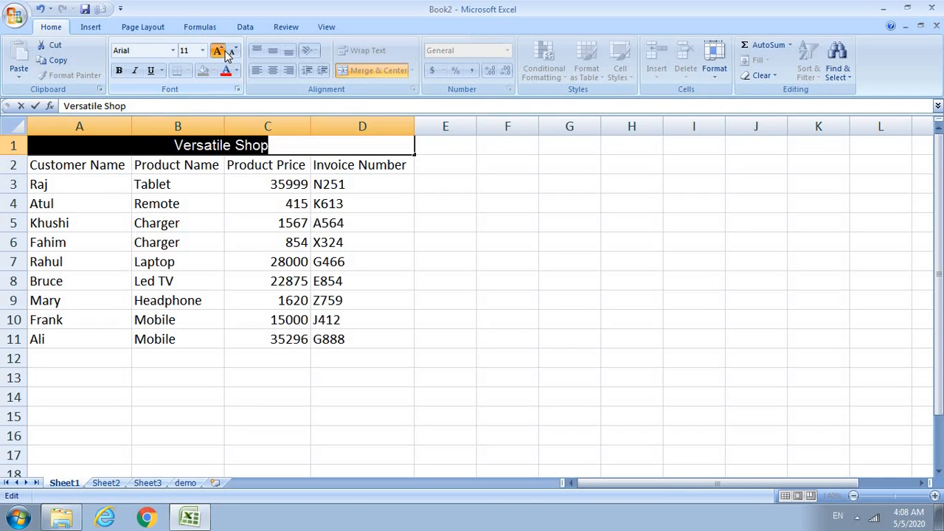
Try bold, italic and underline on the Versatile Shop title text and remove each of them again.
click(118, 71)
click(136, 70)
click(151, 71)
click(151, 71)
click(136, 71)
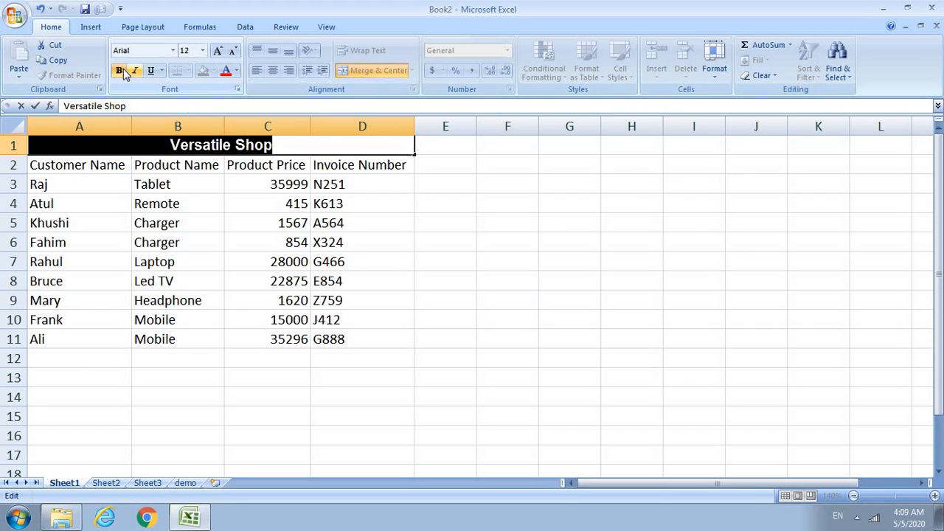
click(122, 71)
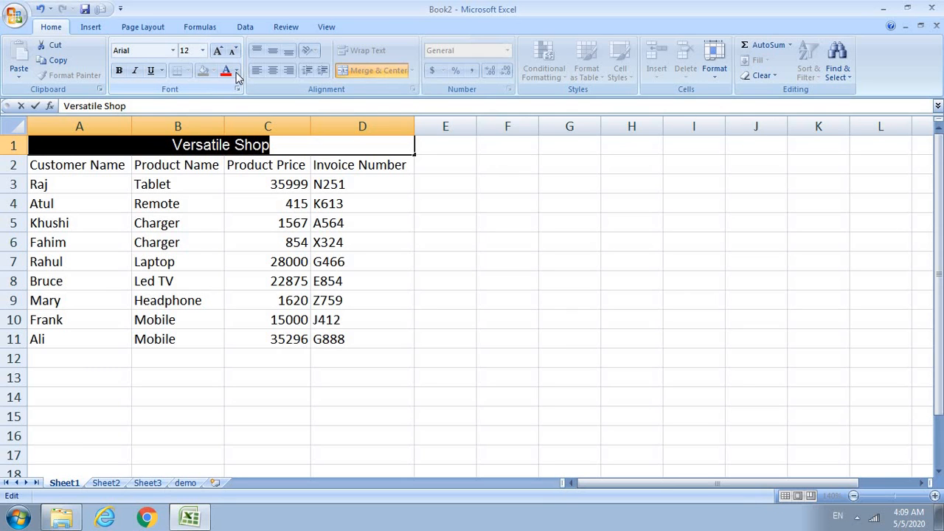
Color the Versatile Shop title text red and change it back to the black theme color.
click(231, 71)
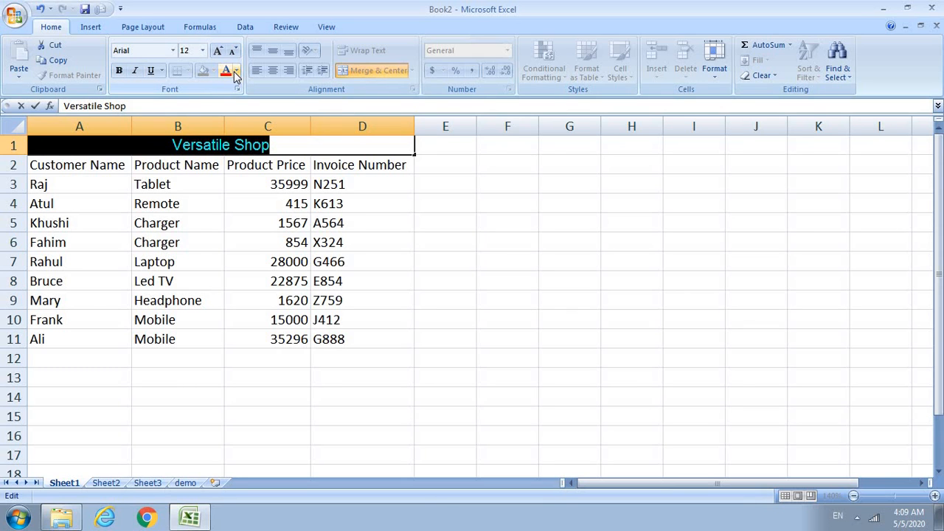
click(236, 71)
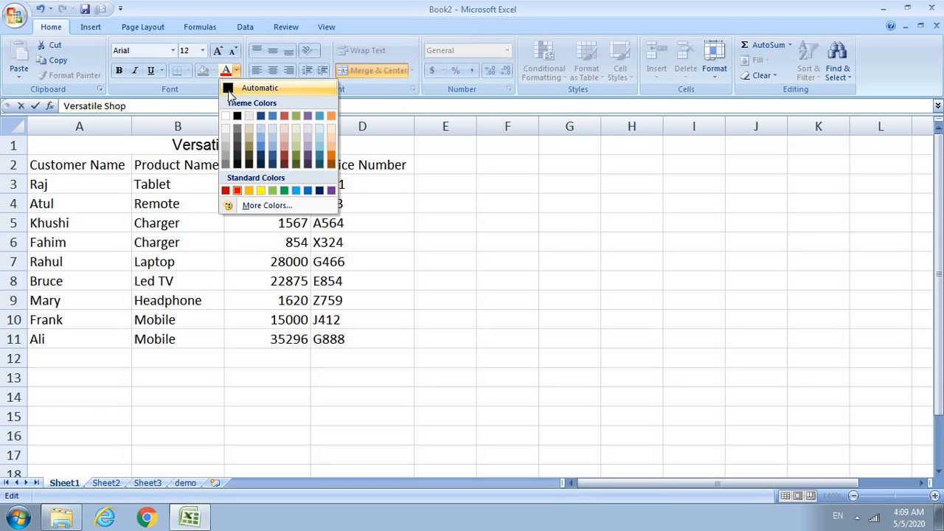
click(237, 116)
click(298, 146)
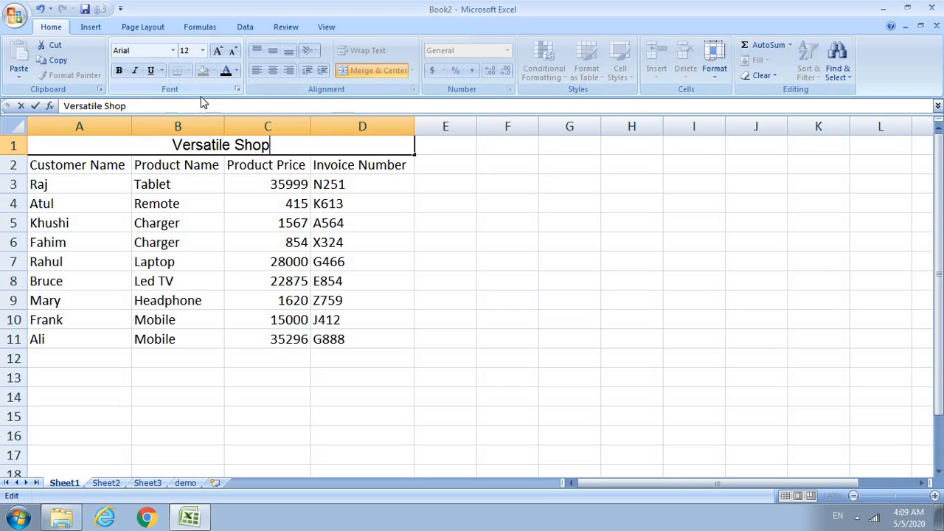
Highlight the Versatile Shop title text, leave cell editing and select the merged title cell.
drag(270, 144, 29, 145)
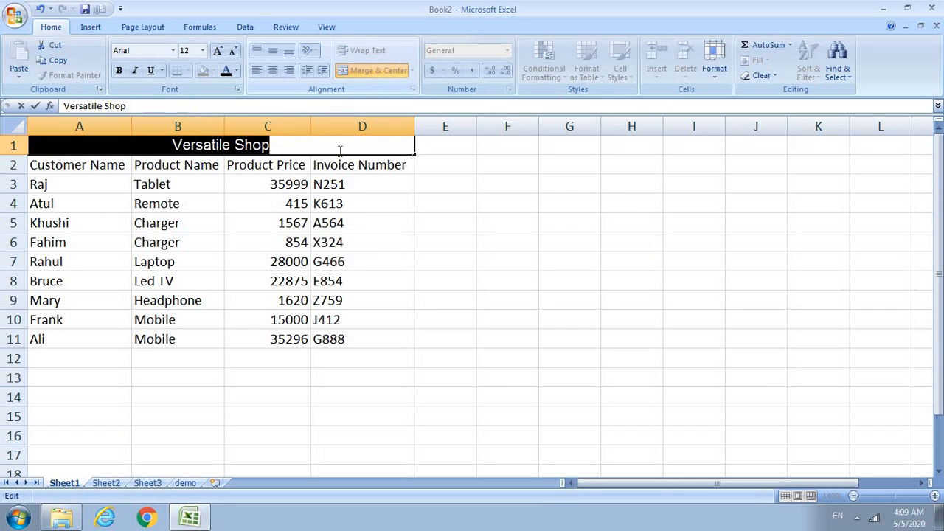
click(347, 168)
click(287, 146)
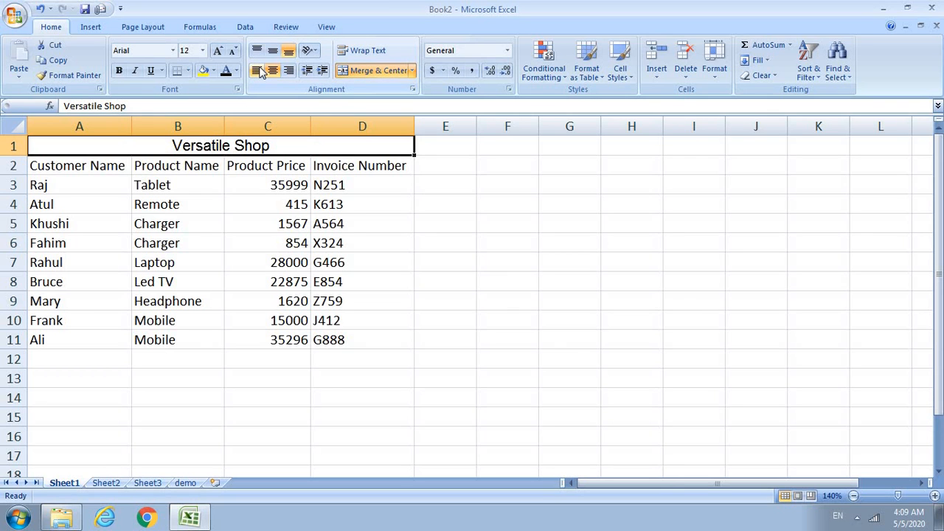
Try left, center and right horizontal alignment on the merged Versatile Shop title and return it to centered.
click(258, 71)
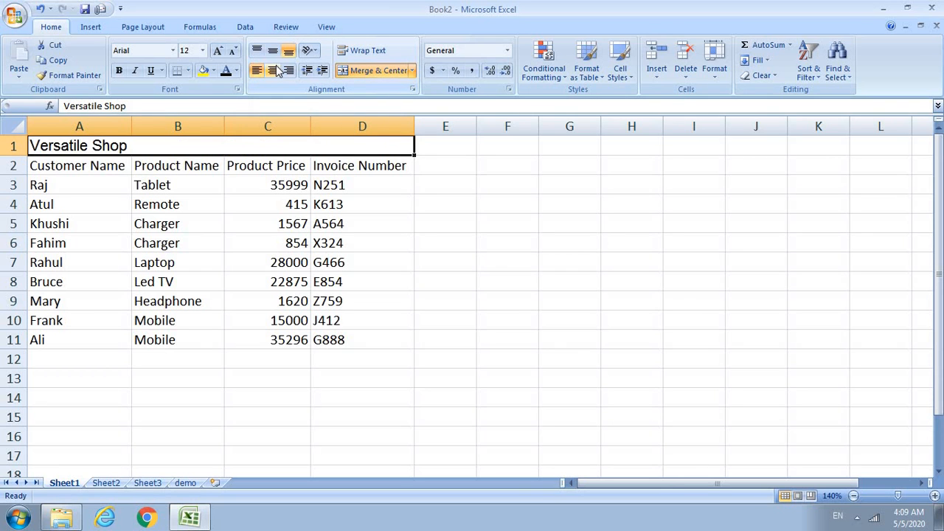
click(276, 69)
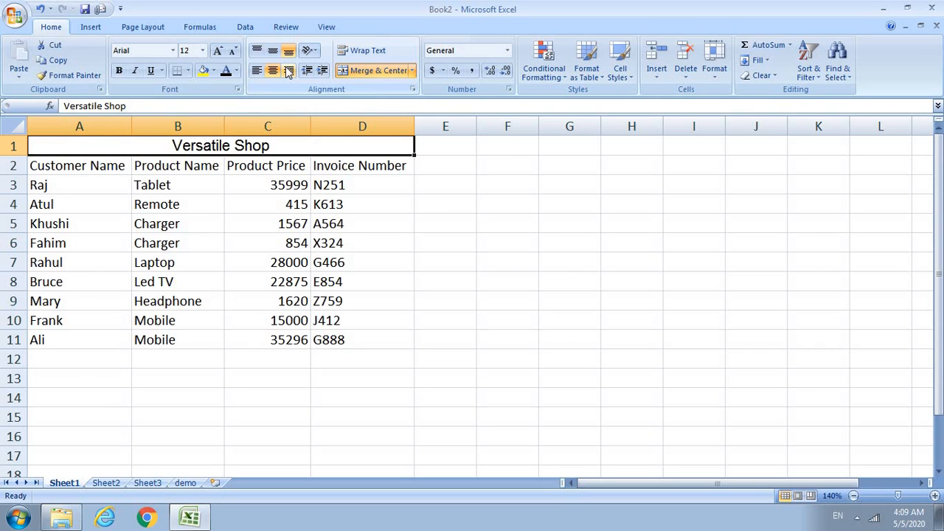
click(288, 71)
click(273, 71)
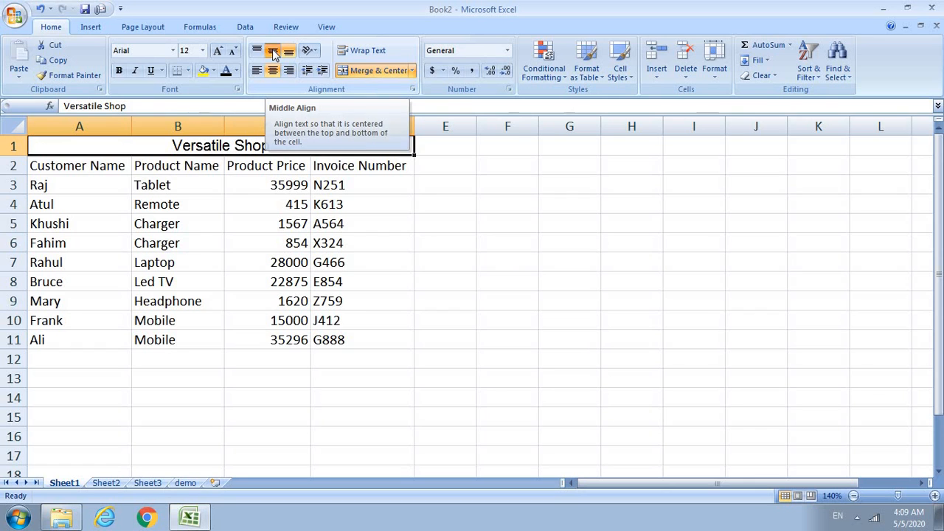
Try middle, top and bottom vertical alignment on the merged Versatile Shop title, settling on middle alignment.
click(272, 52)
click(256, 50)
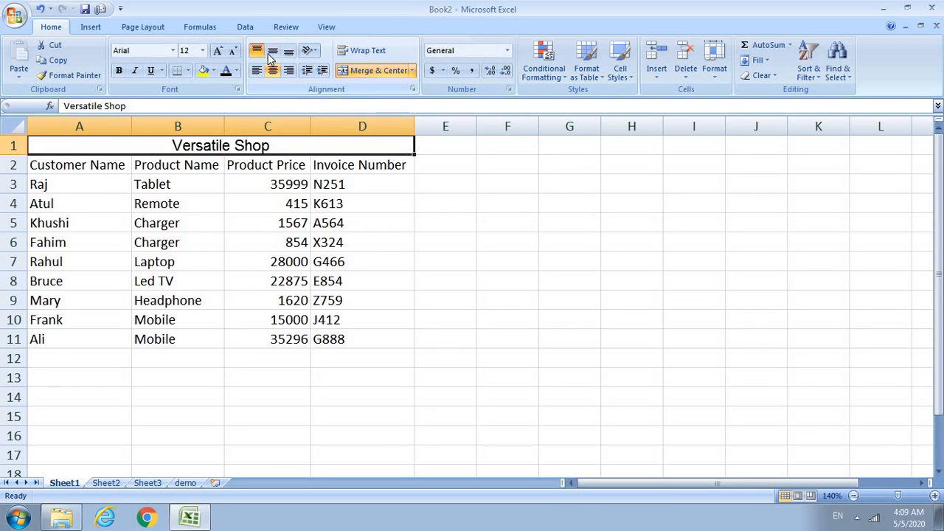
click(288, 52)
click(273, 51)
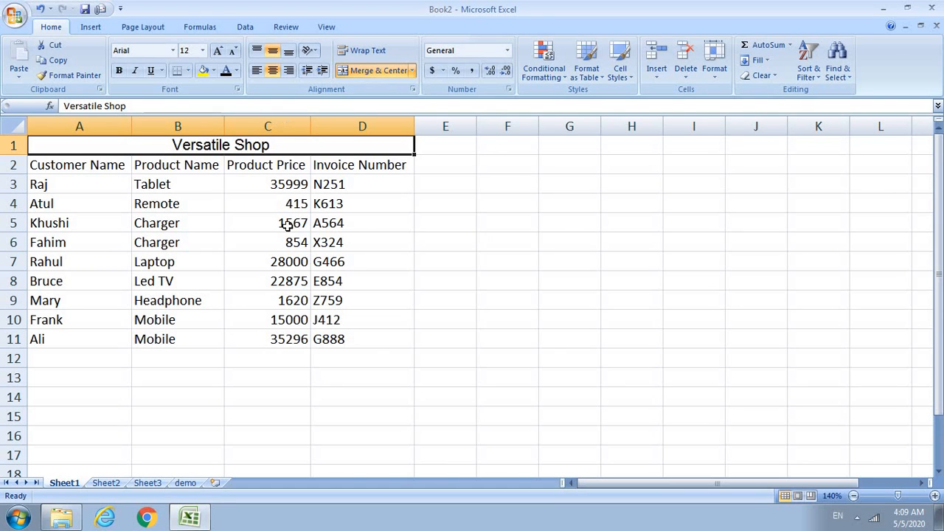
Sum the product prices C3:C11 in cell C12 with AutoSum and clear the result again.
click(265, 359)
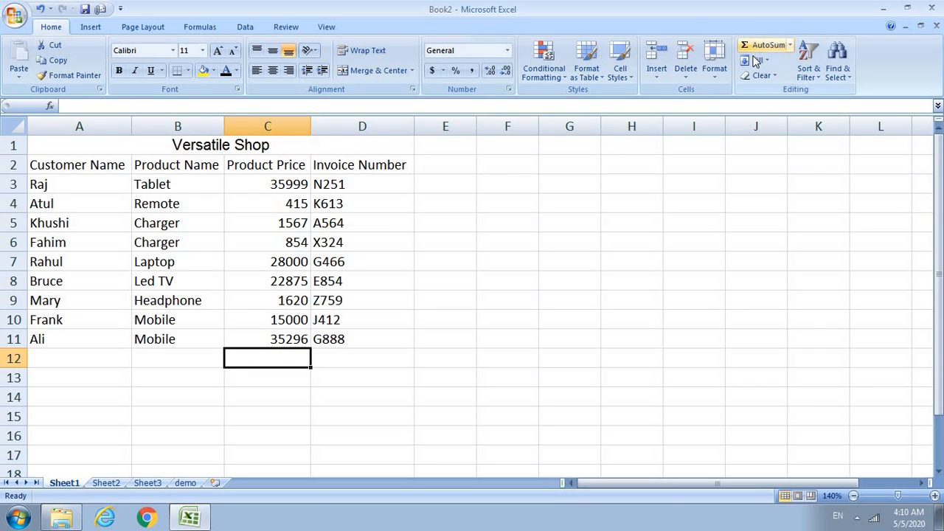
click(791, 46)
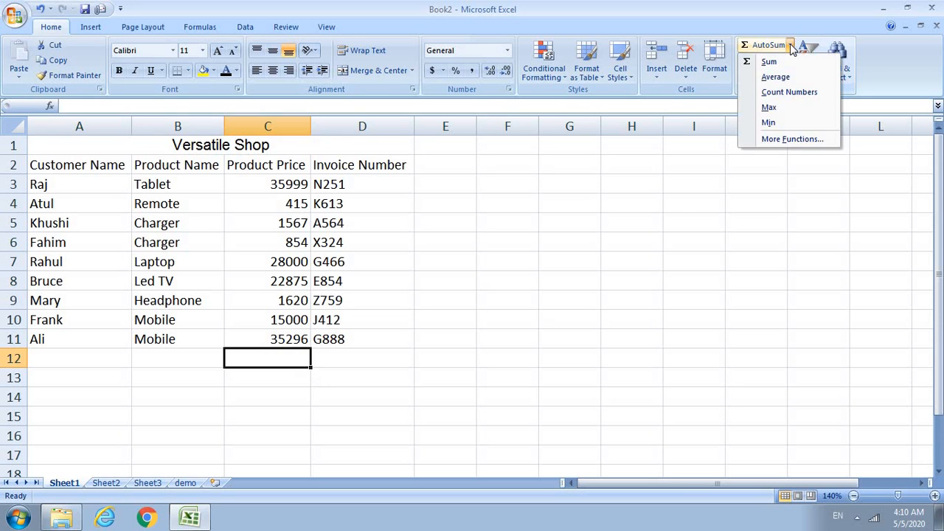
click(791, 46)
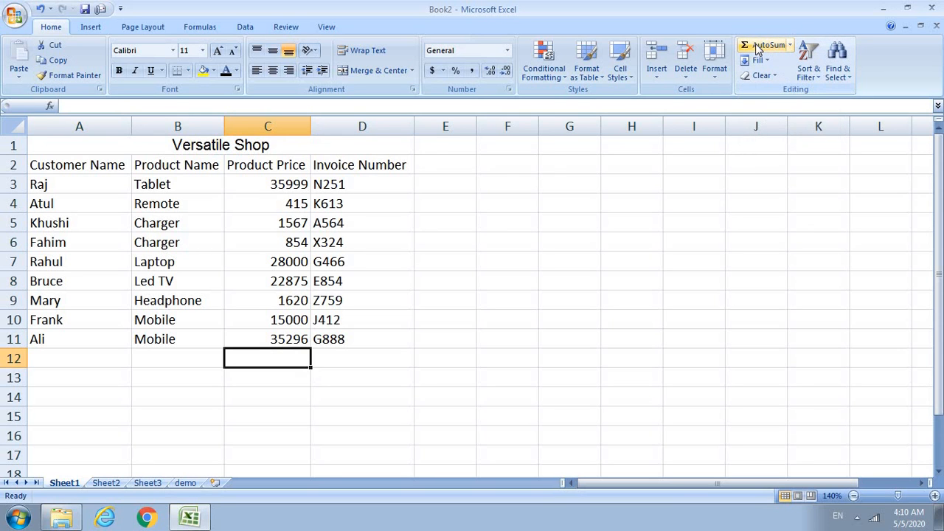
click(759, 47)
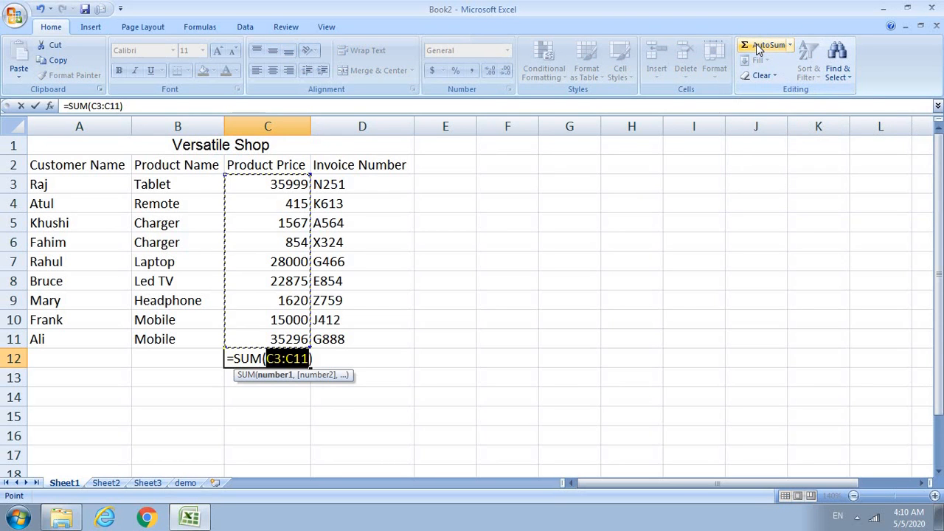
key(Return)
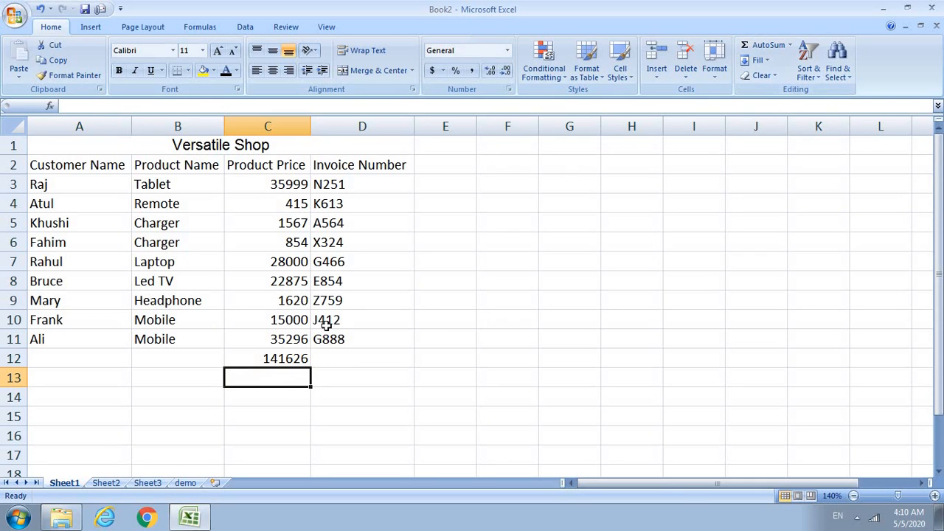
click(290, 358)
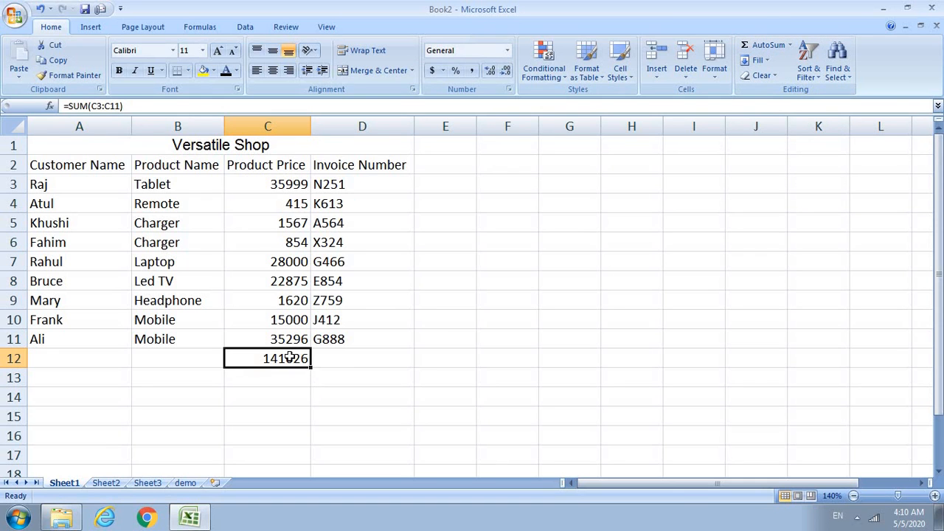
key(Delete)
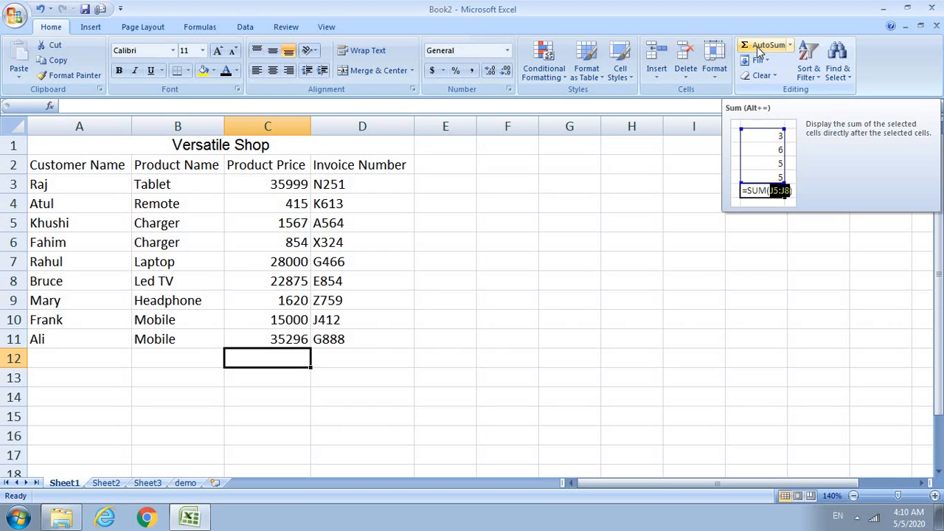
Calculate the average of the product prices C3:C11 in cell C12 and delete it again.
click(790, 46)
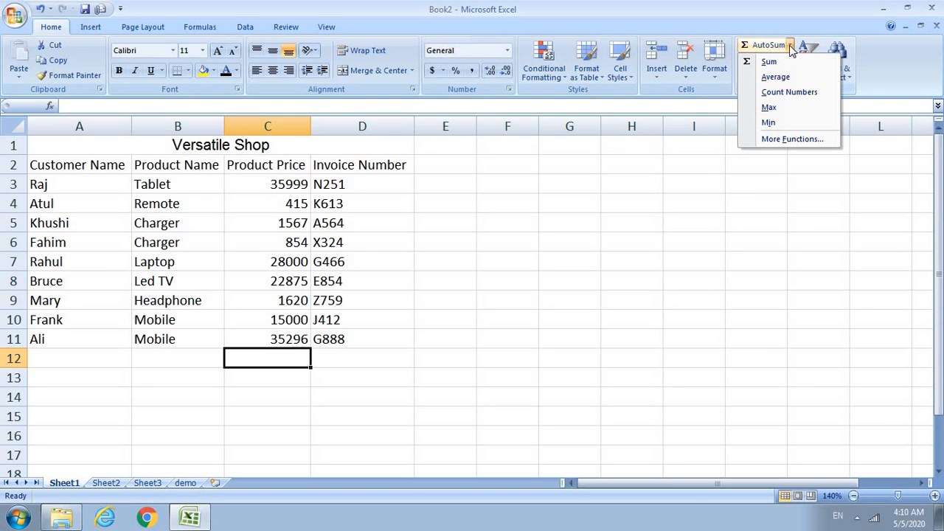
click(771, 76)
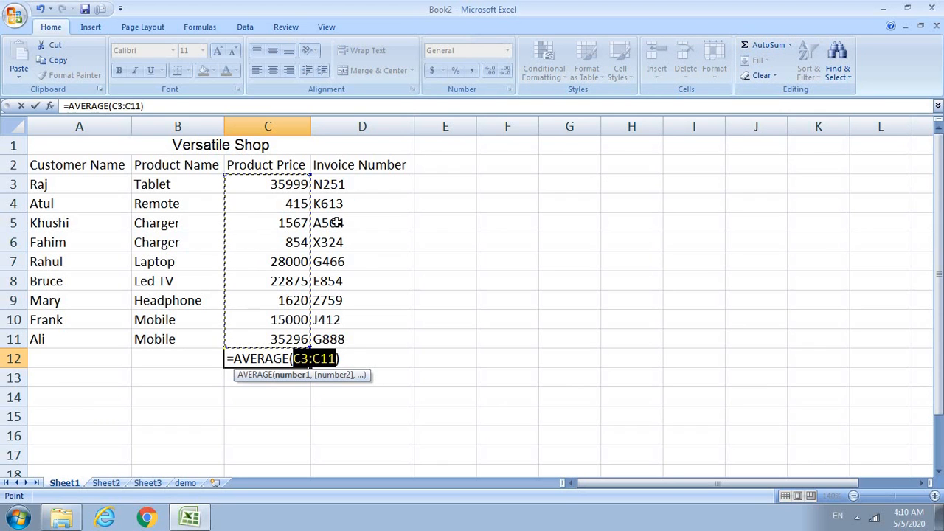
key(Return)
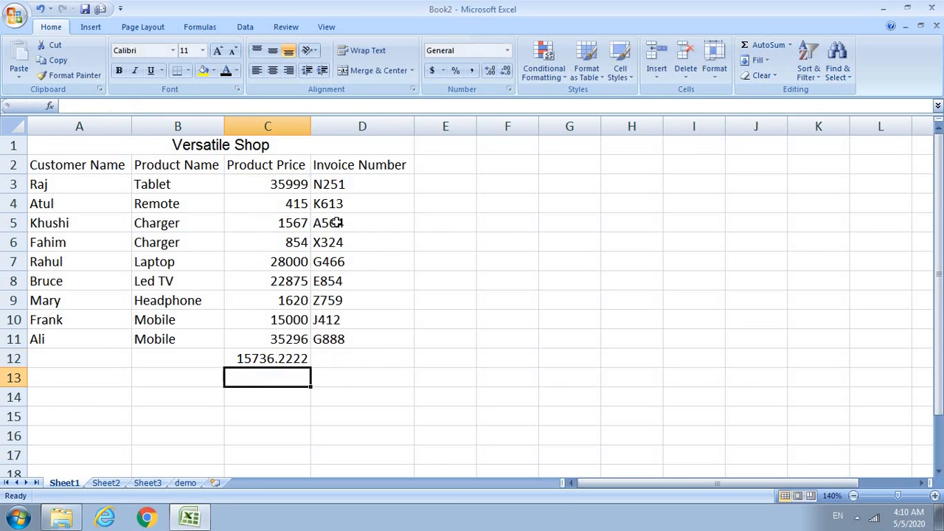
double_click(274, 358)
click(320, 391)
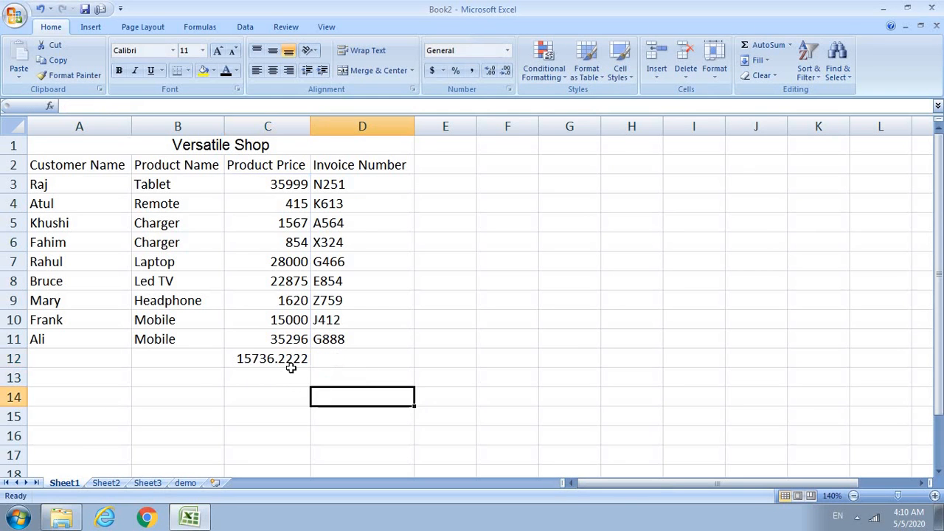
click(292, 369)
key(Delete)
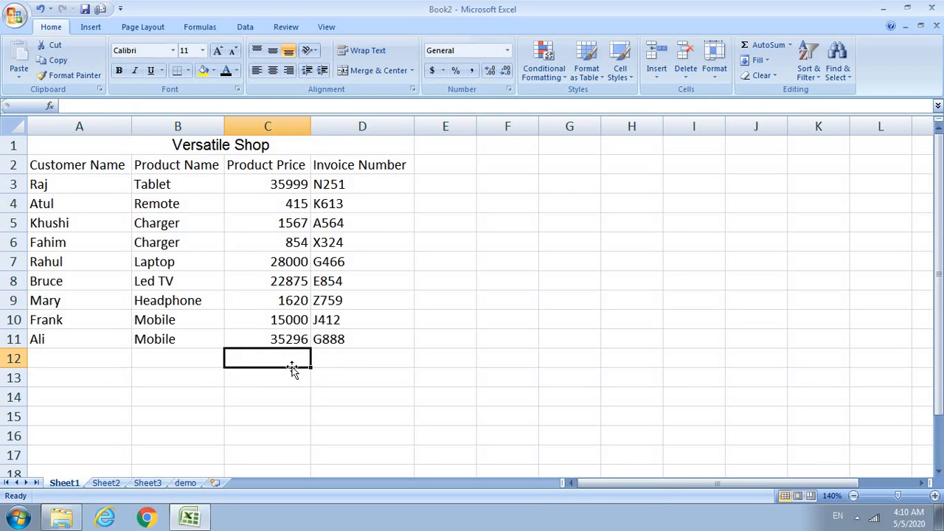
Find the highest product price in C3:C11 with the Max function in cell C12 and clear the cell again.
click(790, 46)
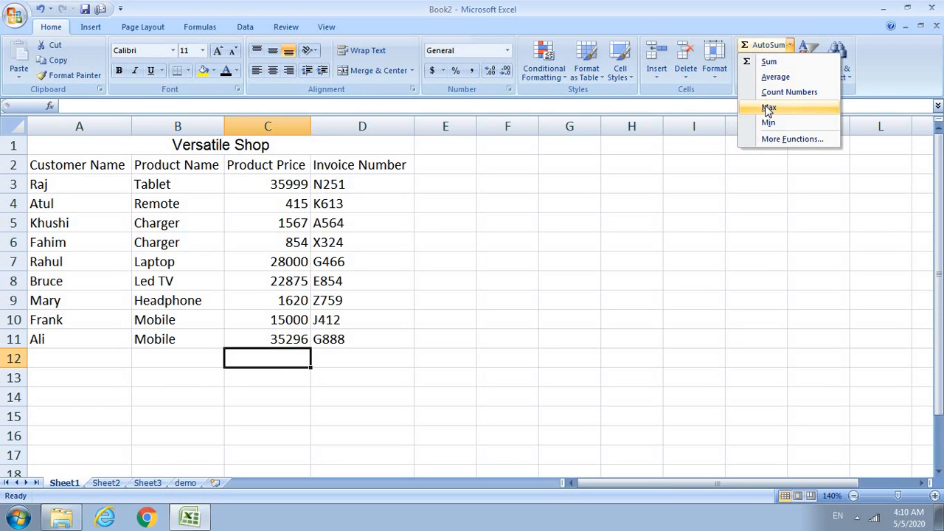
click(768, 107)
key(Return)
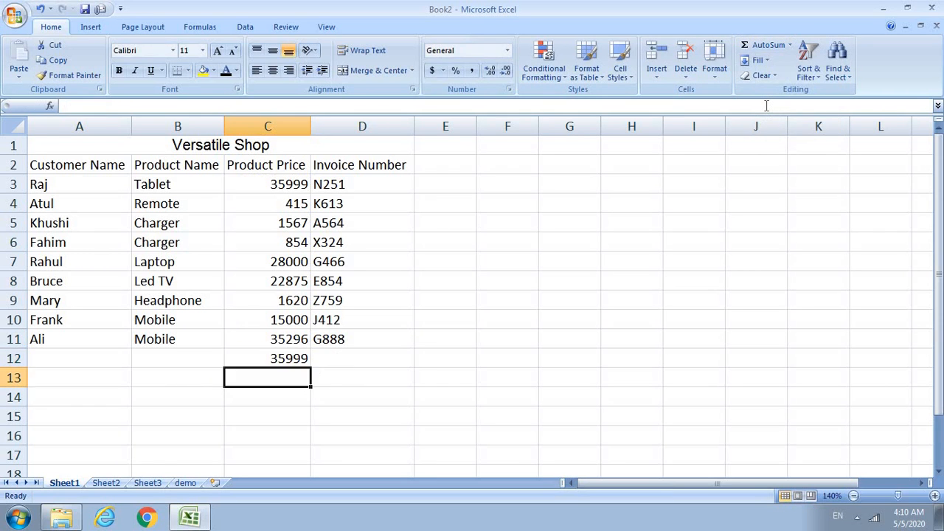
key(Up)
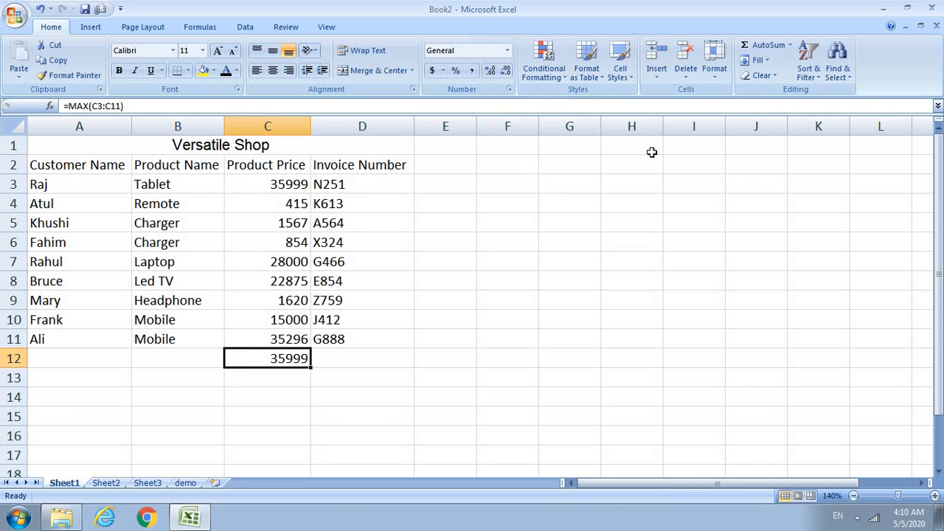
key(Delete)
Find the lowest product price in C3:C11 with the Min function in cell C12 and clear the cell again.
click(790, 45)
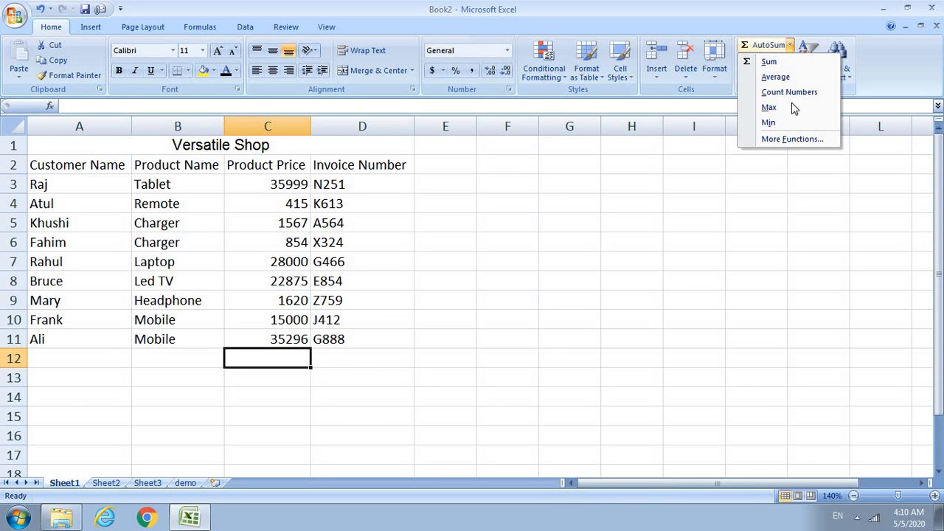
click(782, 123)
key(Return)
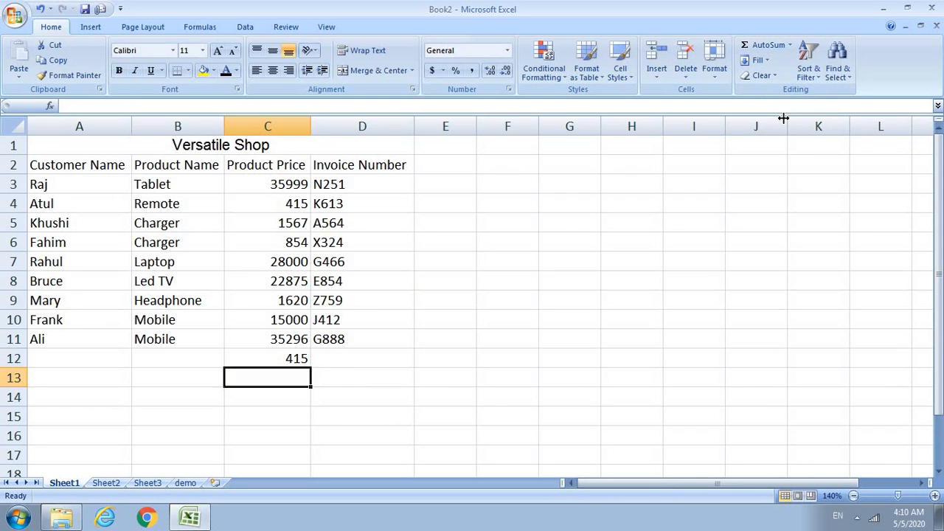
key(Up)
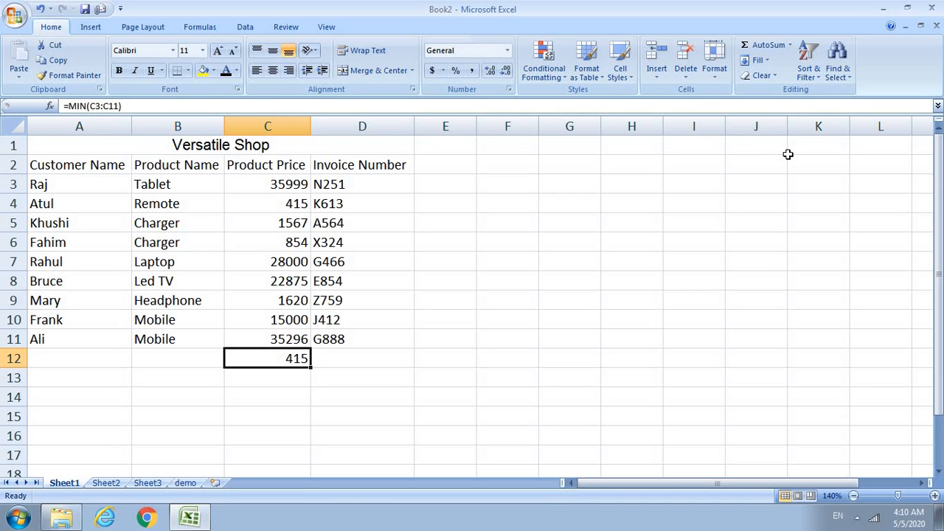
key(Delete)
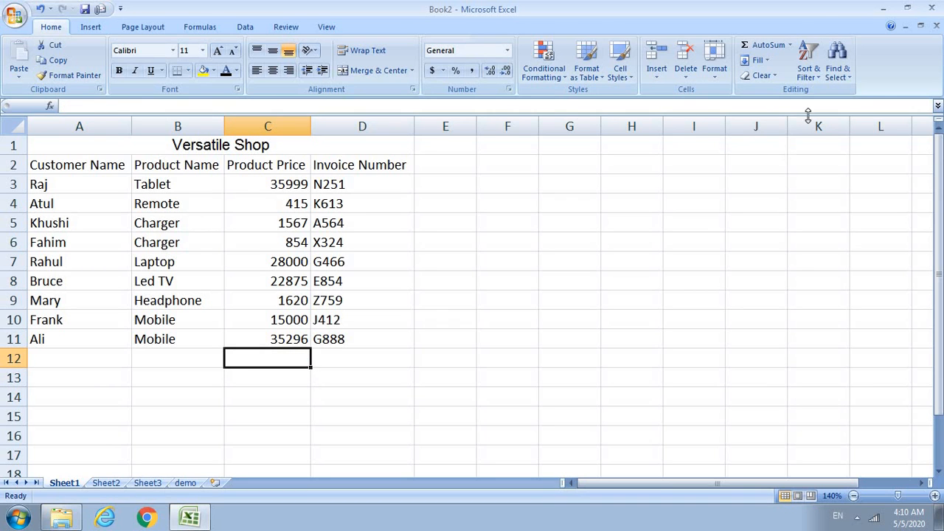
Count the product price entries in cell C12 with the Count Numbers function and clear the cell again.
click(797, 46)
click(790, 45)
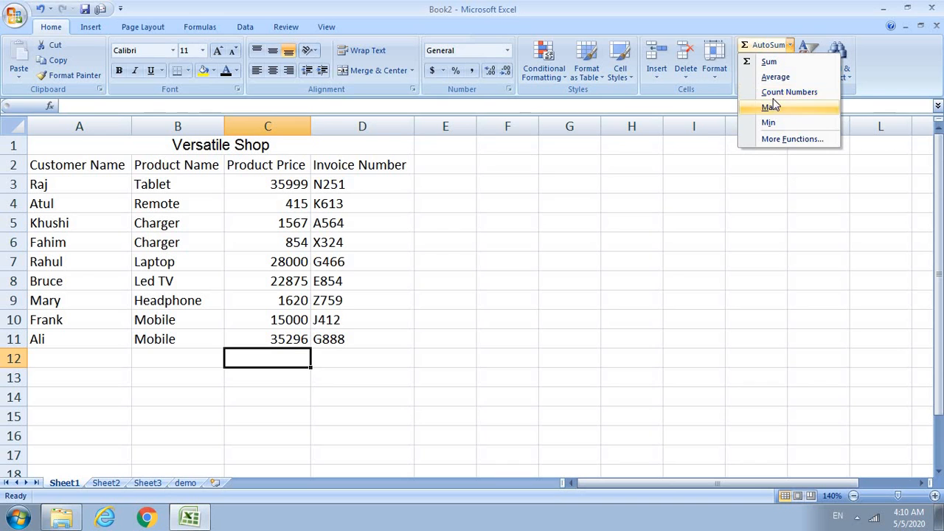
click(779, 92)
key(Return)
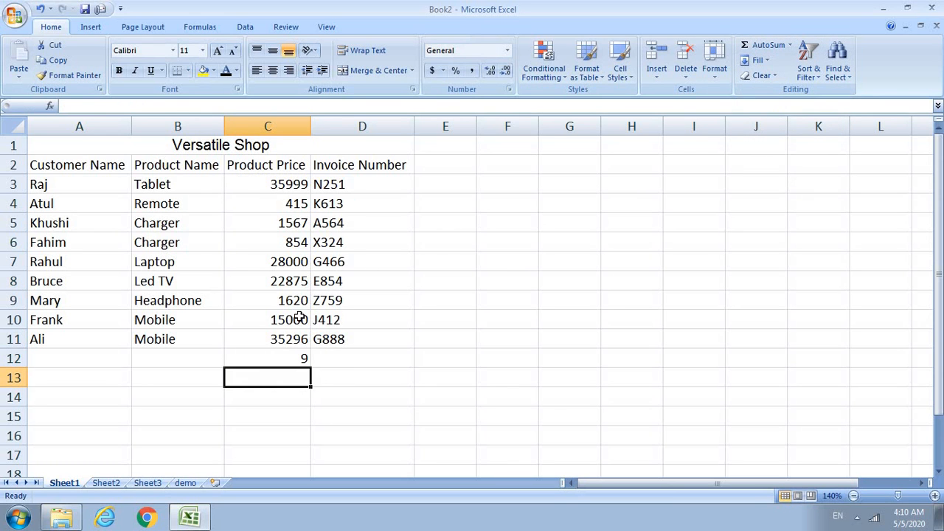
click(290, 359)
key(Delete)
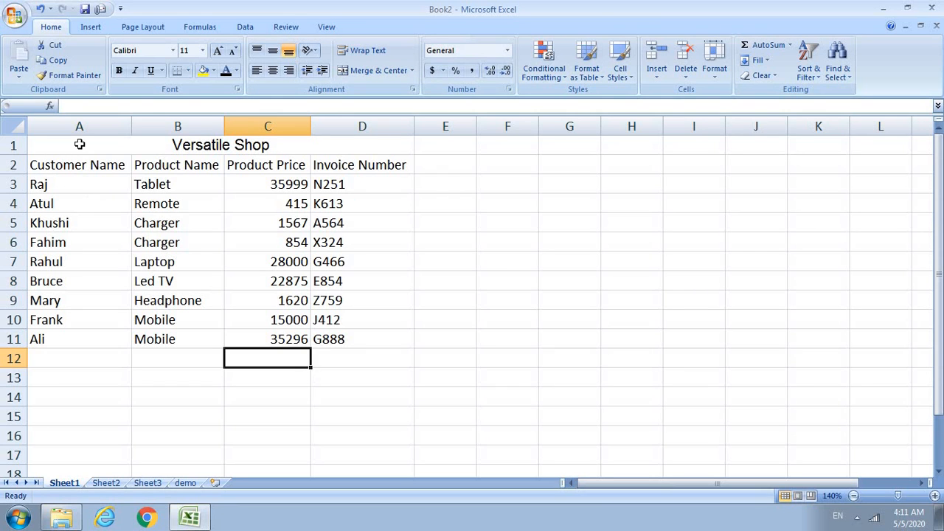
Sort the customer names A3:A11 from A to Z, expanding the selection to the neighboring columns, and undo the sort.
click(90, 27)
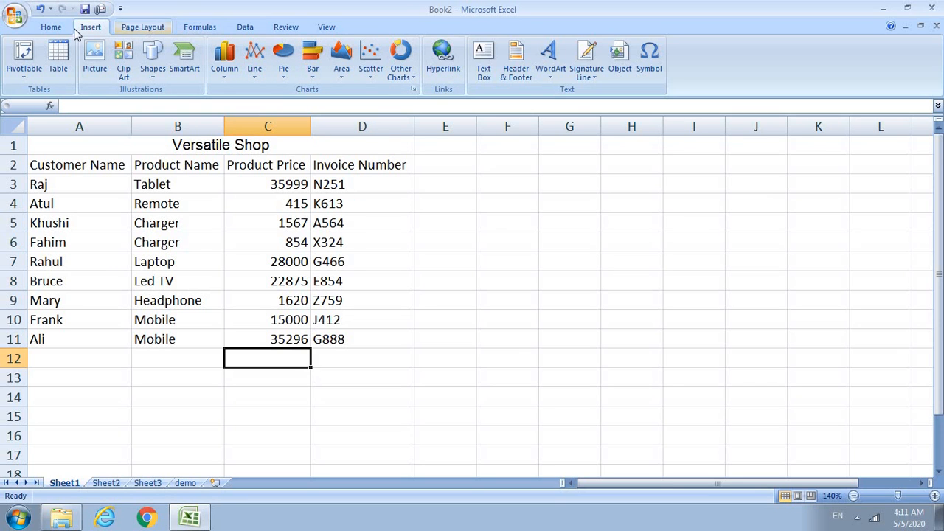
click(247, 28)
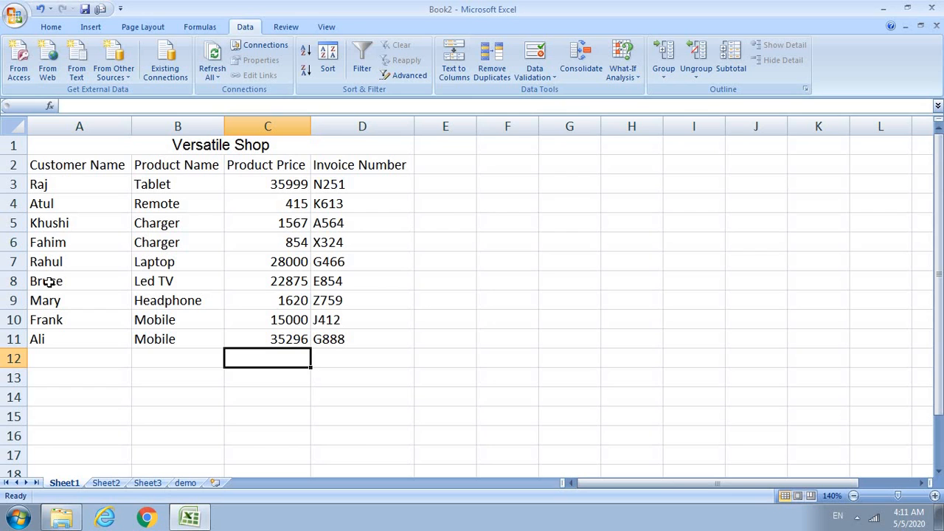
click(76, 185)
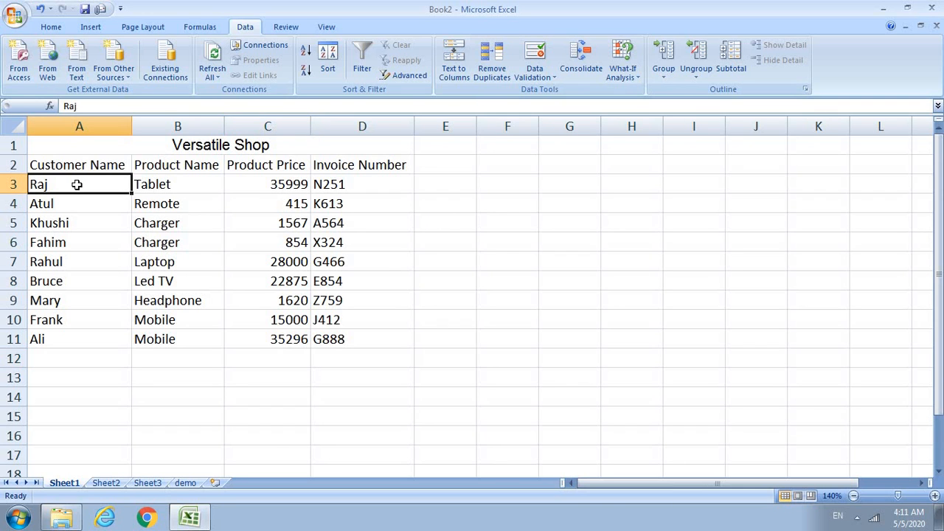
key(shift+Down)
key(shift+Down)
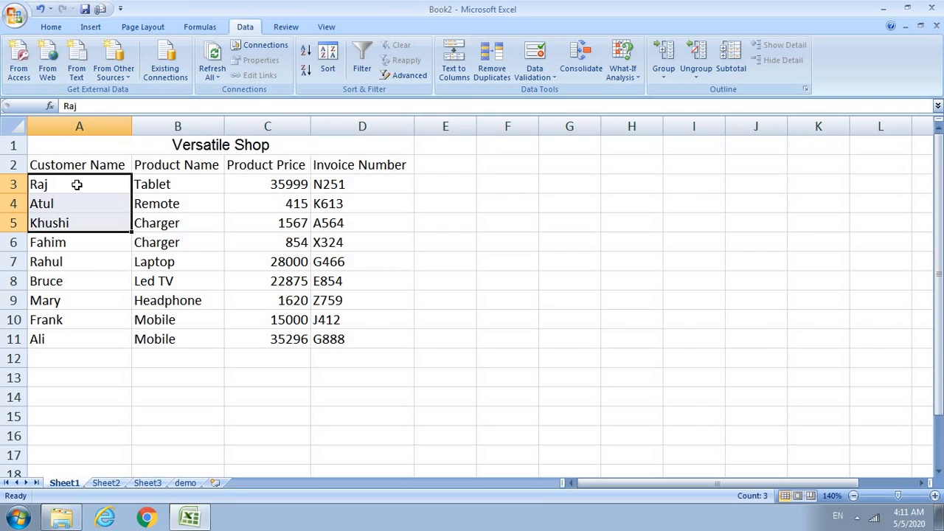
key(ctrl+shift+Down)
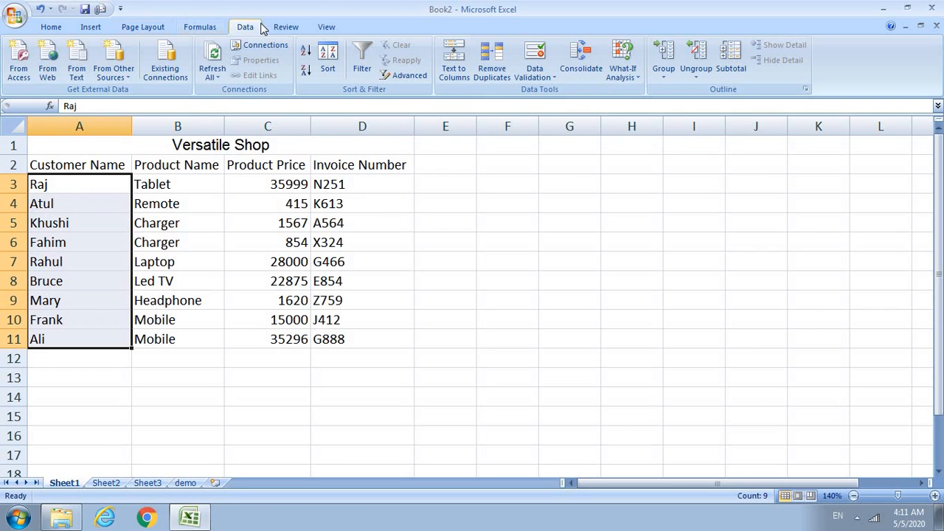
click(306, 51)
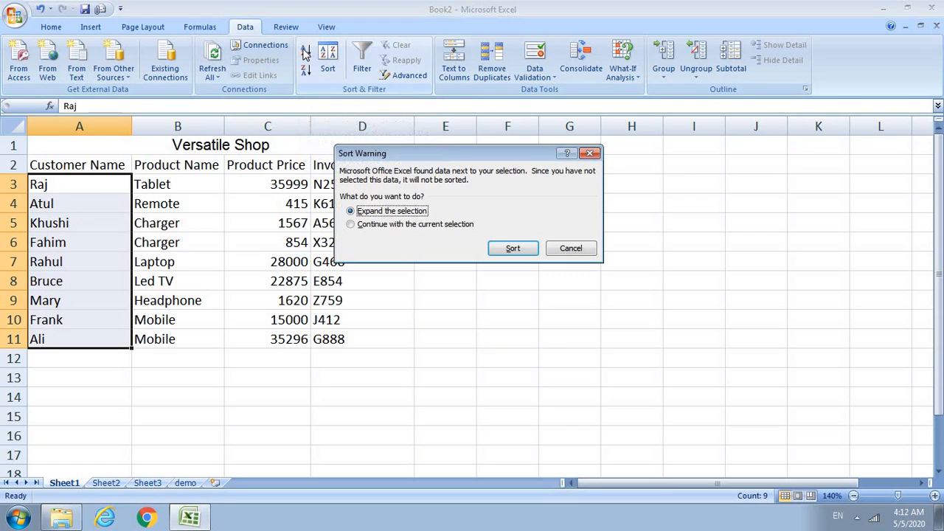
click(515, 251)
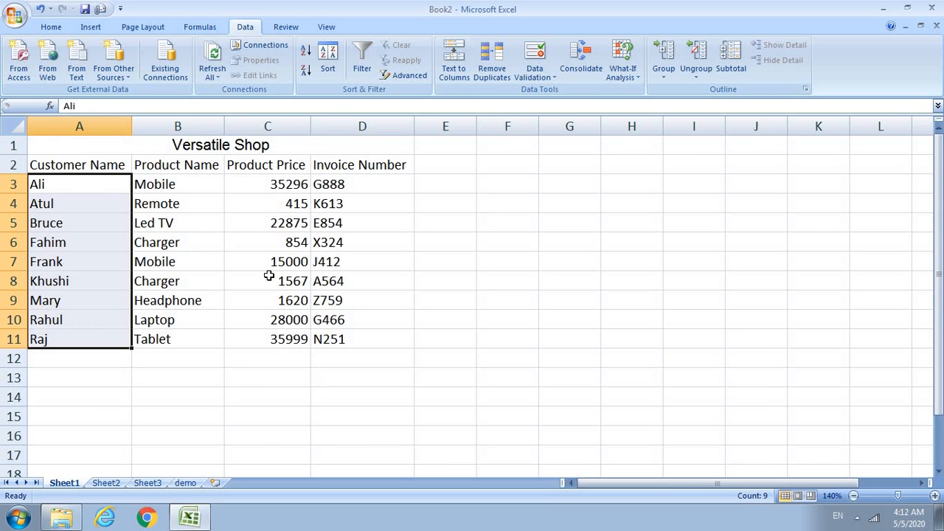
key(ctrl+z)
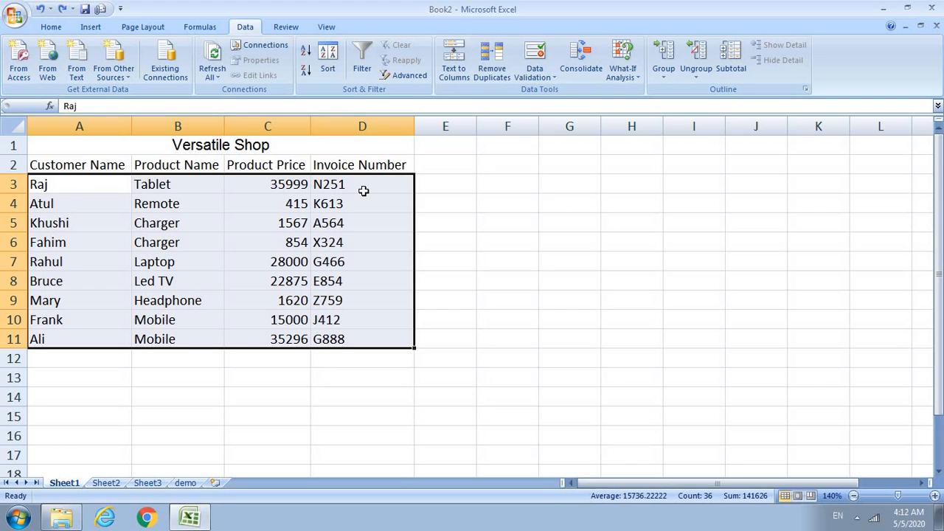
Sort the customer records in A3:D11 from A to Z by customer name.
key(alt+a)
key(s)
key(a)
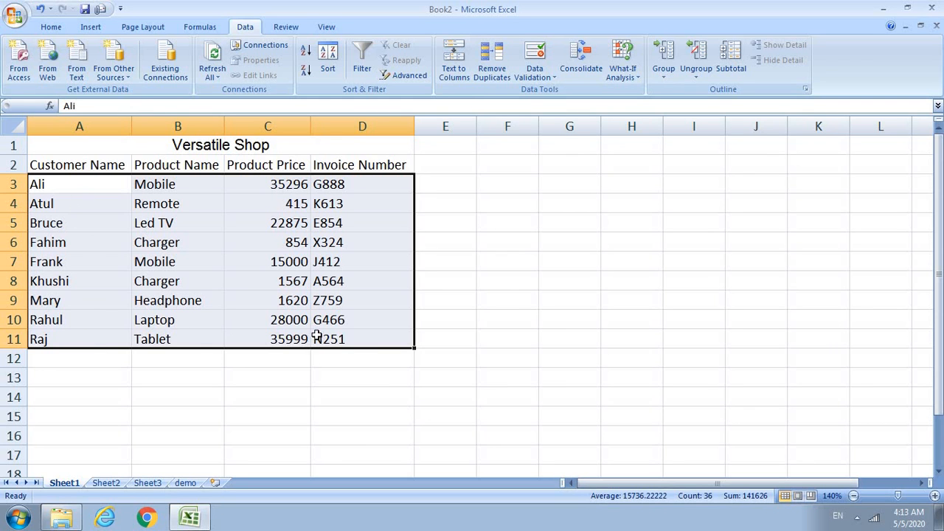
click(323, 374)
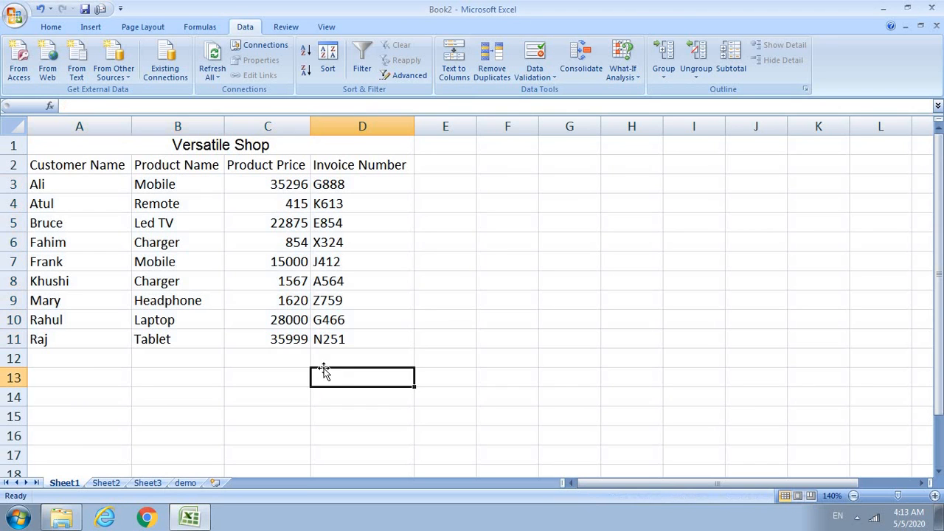
click(338, 352)
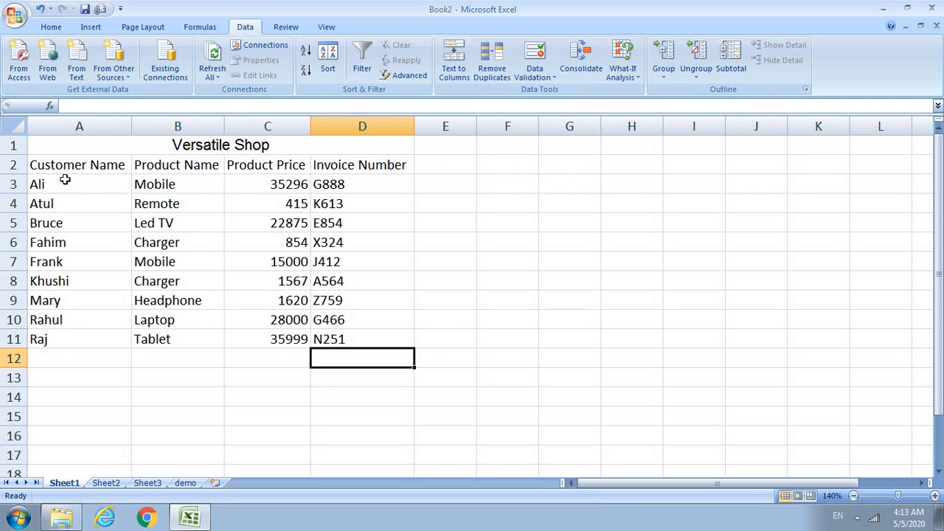
Center the customer names in A3:A11 and the product prices in C3:C11 horizontally.
click(65, 30)
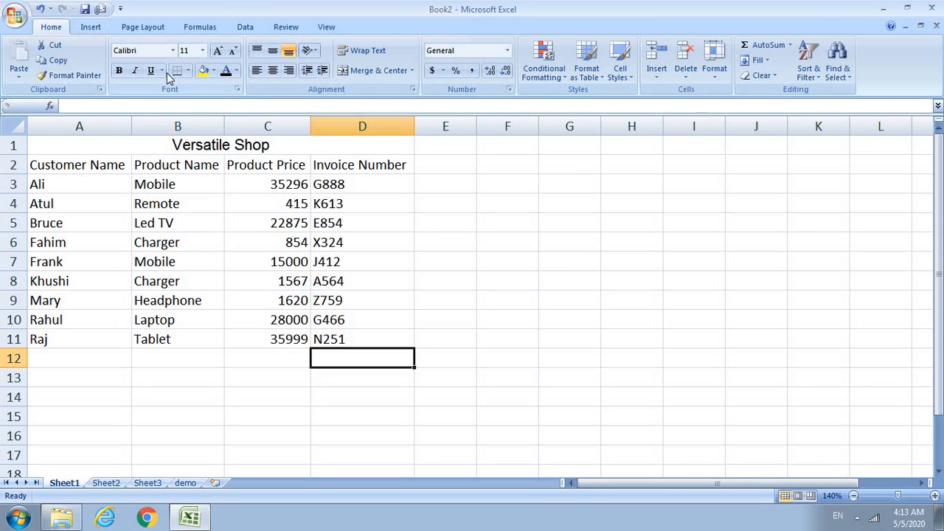
click(57, 183)
drag(58, 201, 61, 332)
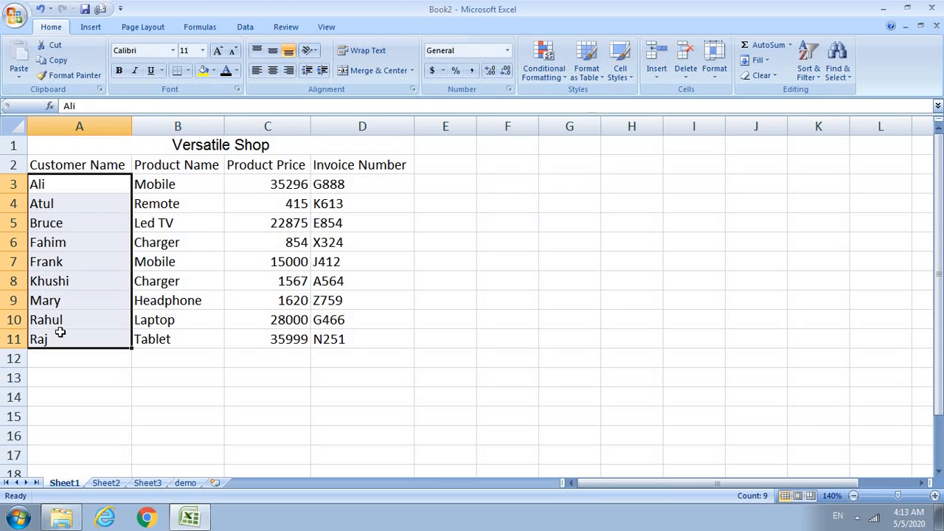
click(273, 70)
drag(292, 184, 287, 341)
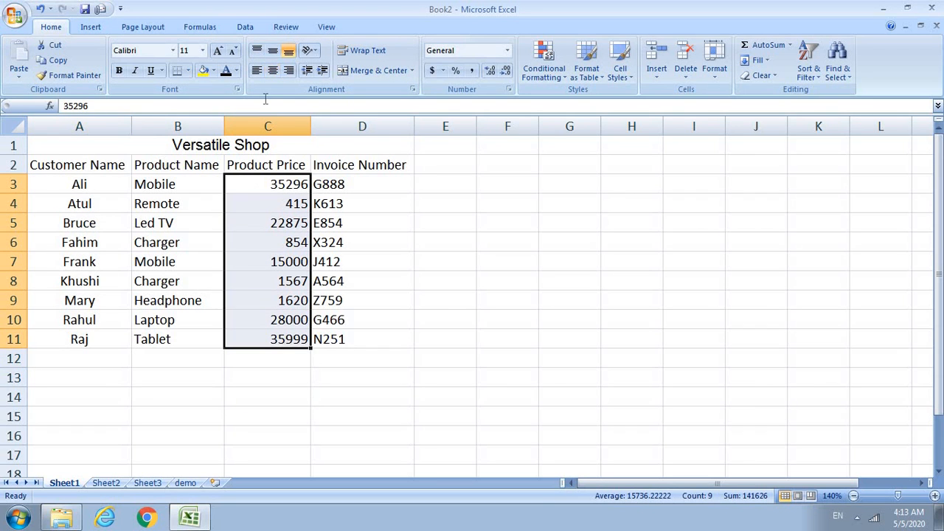
click(272, 70)
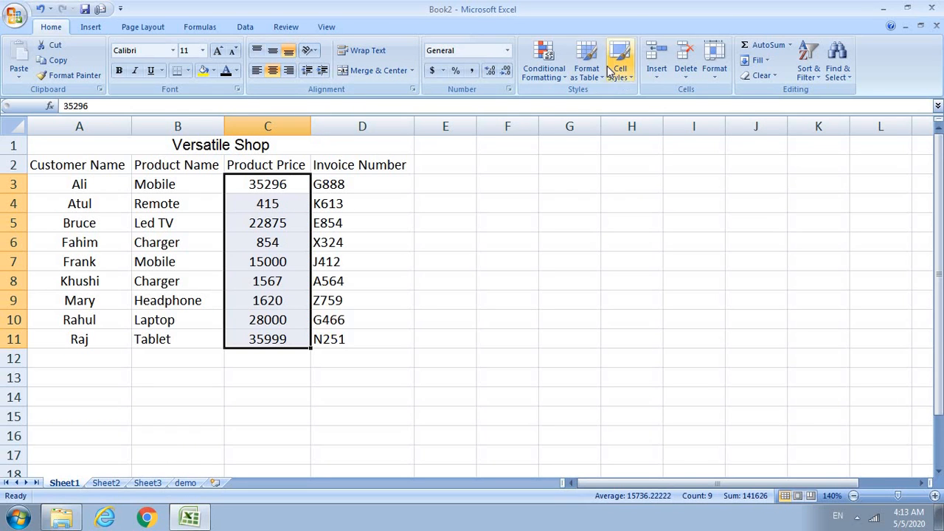
Apply the green-yellow-red color scale as conditional formatting to the product prices in C3:C11.
click(563, 76)
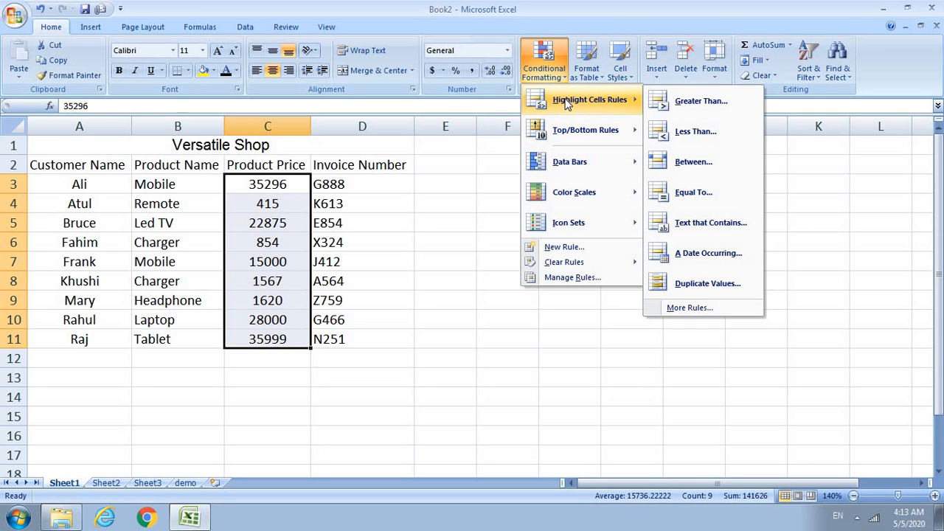
mouse_move(562, 194)
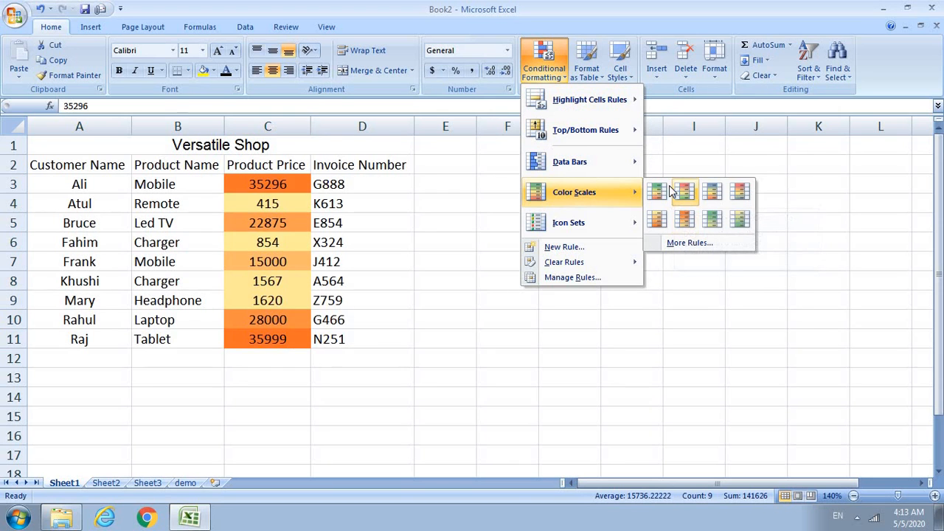
click(658, 194)
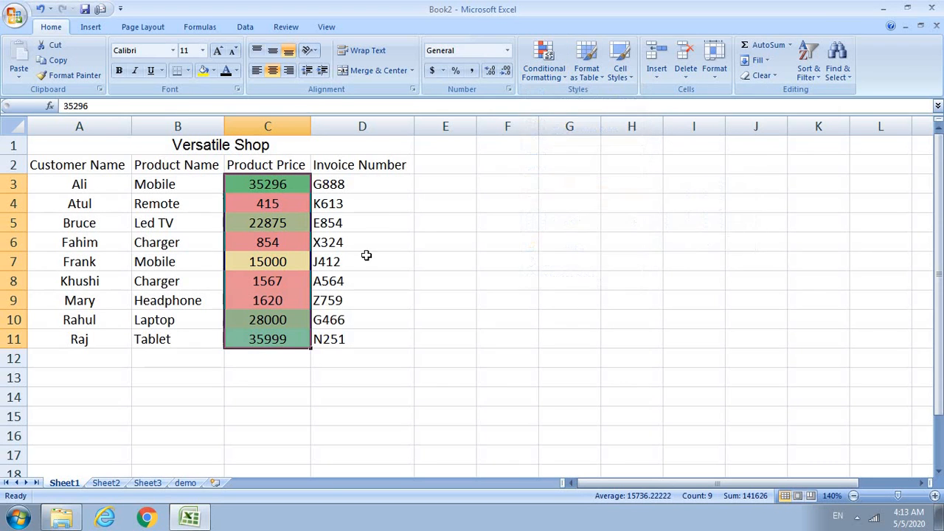
click(343, 205)
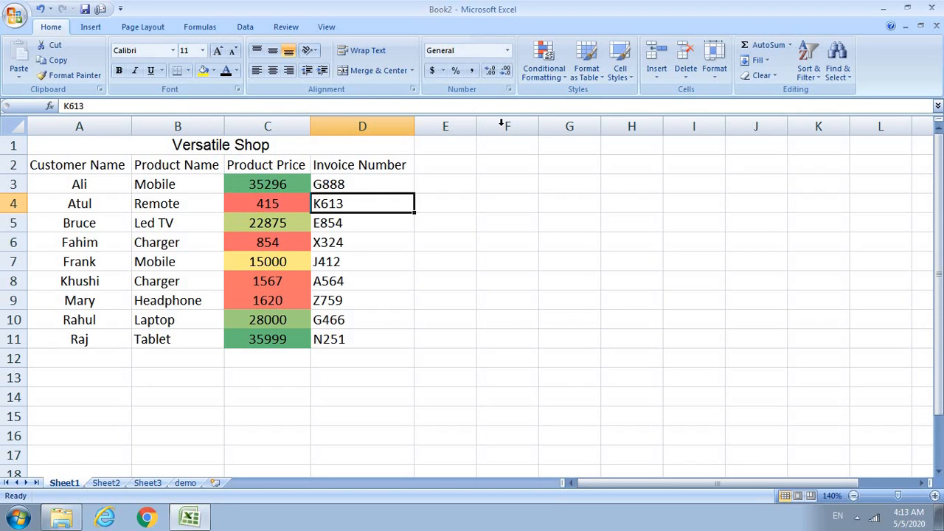
Format the invoice numbers D3:D11 as a table with a light red banded style and undo the formatting.
click(587, 73)
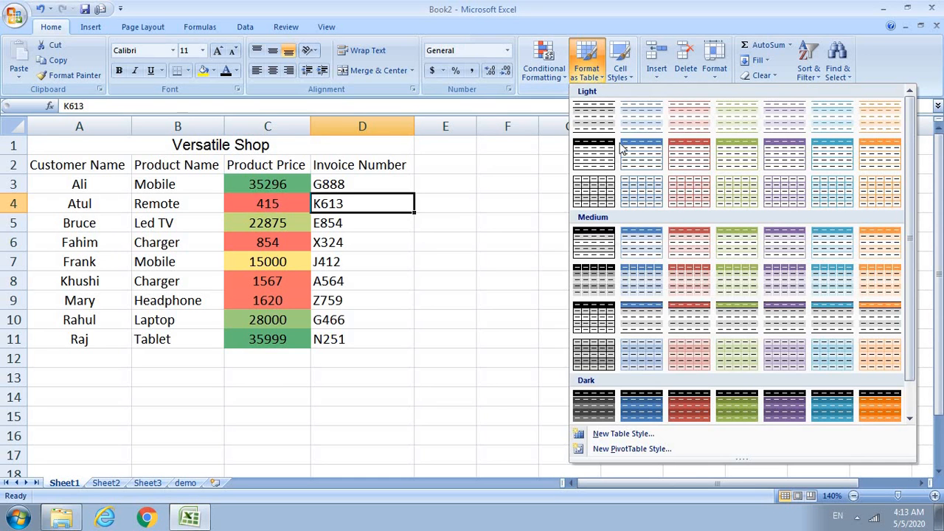
click(406, 224)
drag(366, 185, 375, 341)
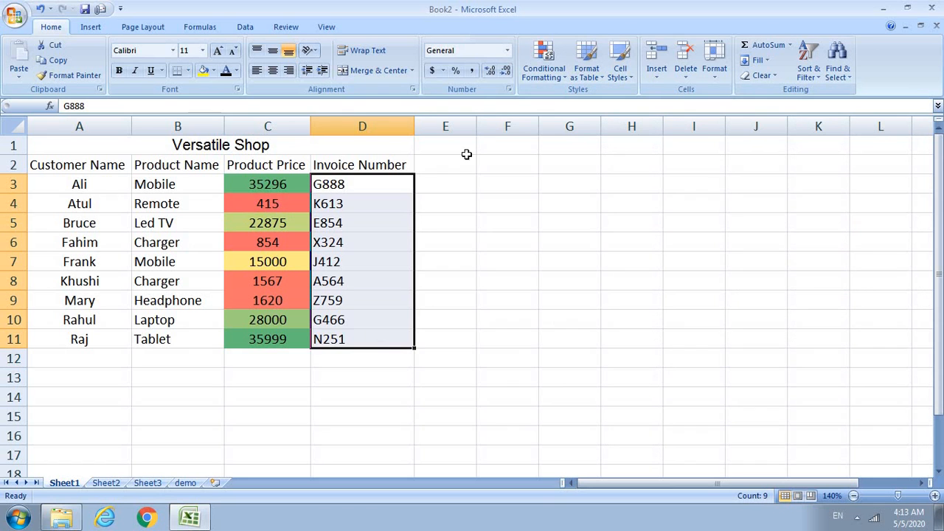
click(587, 66)
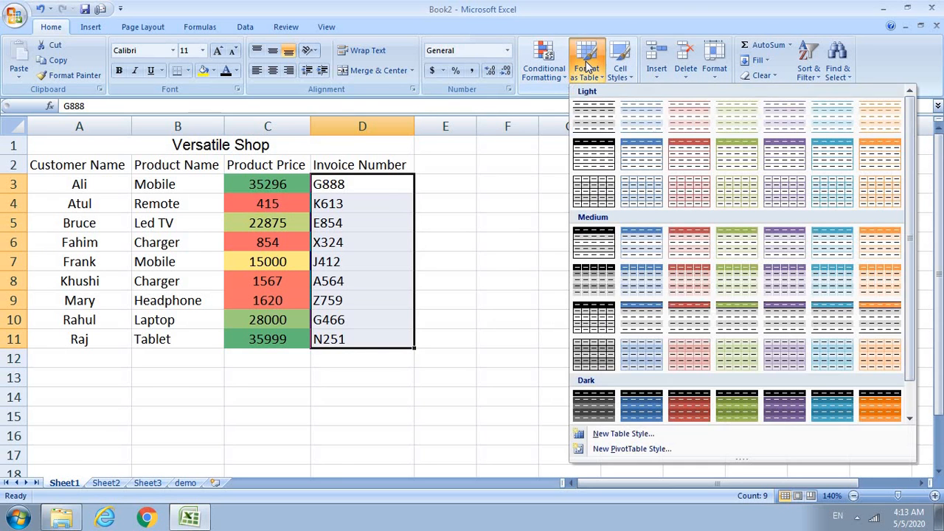
click(677, 126)
click(458, 240)
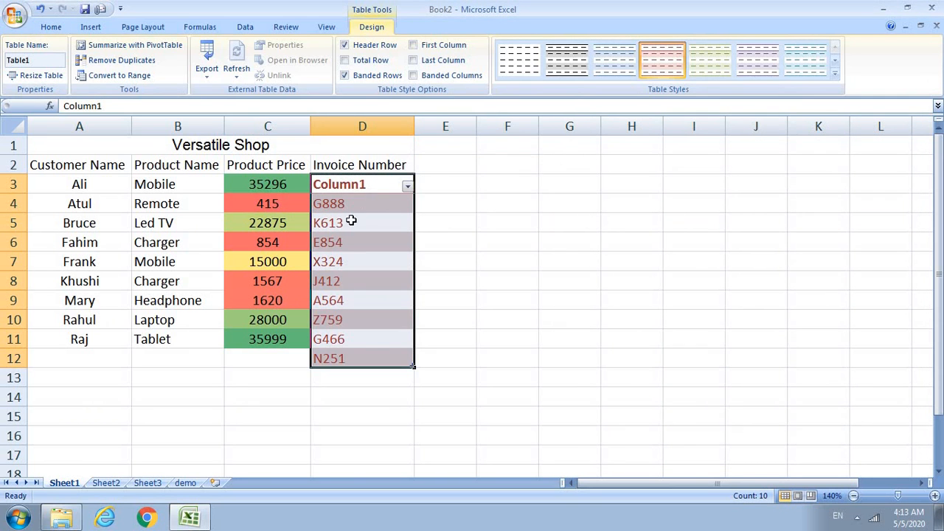
key(ctrl+z)
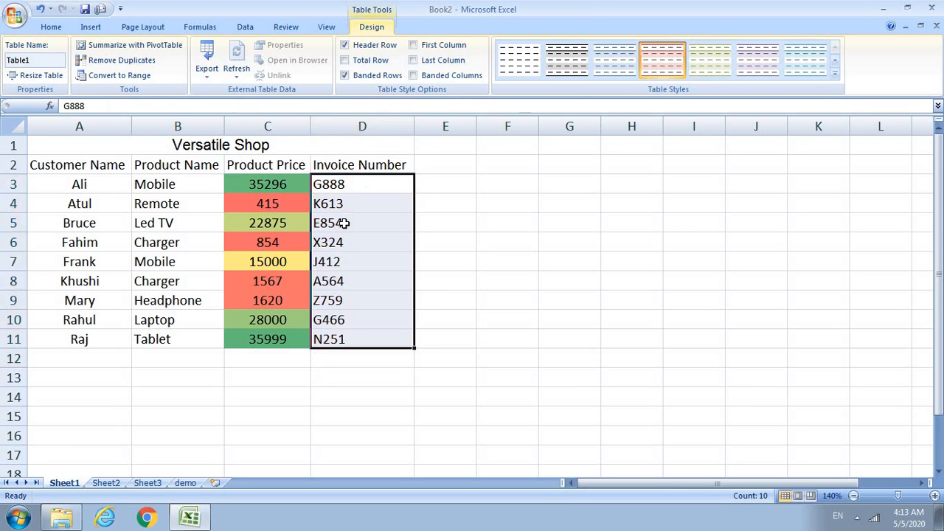
click(278, 205)
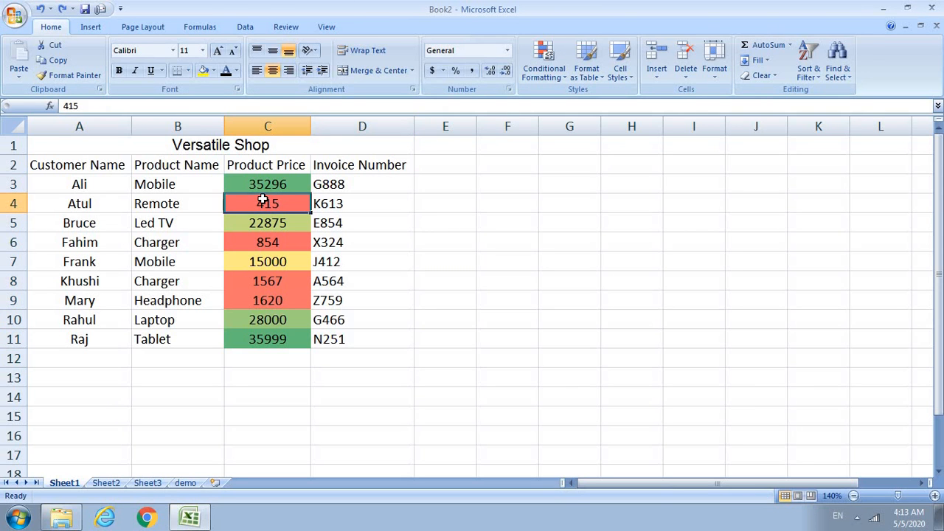
click(313, 182)
drag(303, 184, 308, 337)
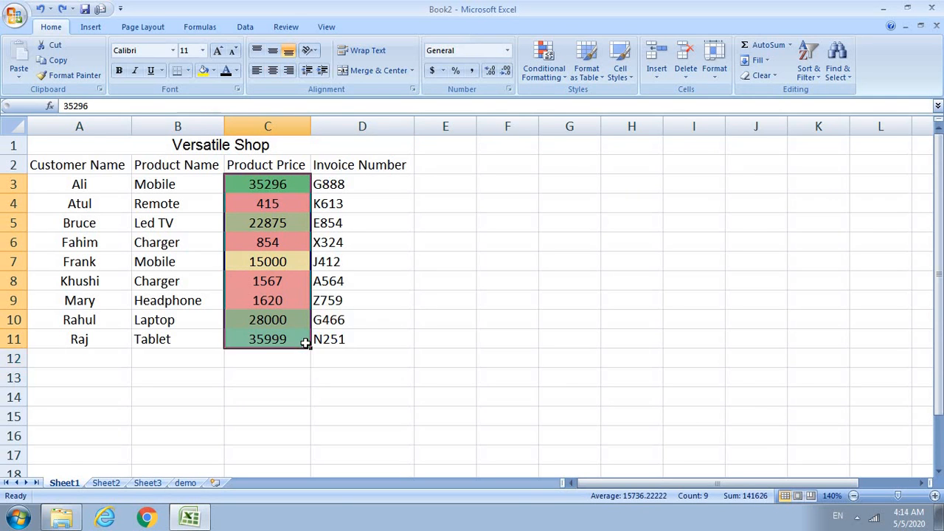
click(544, 70)
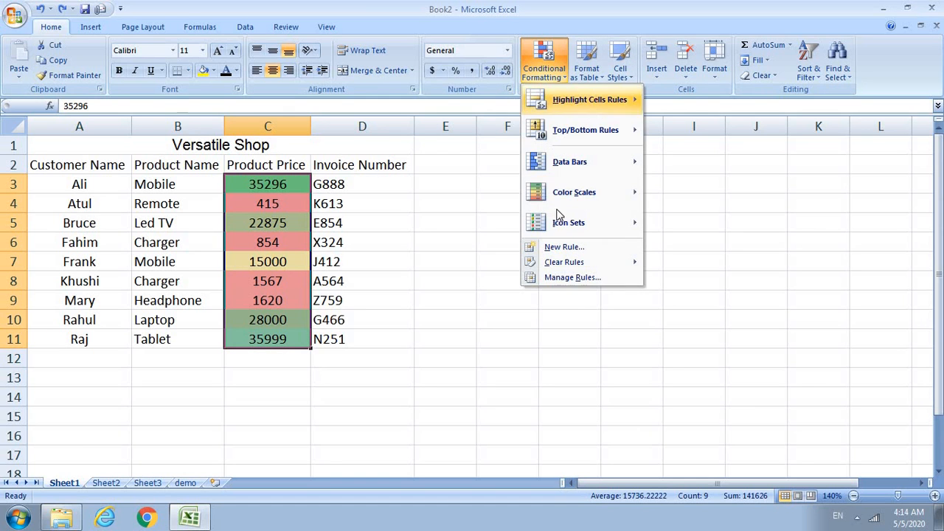
click(475, 240)
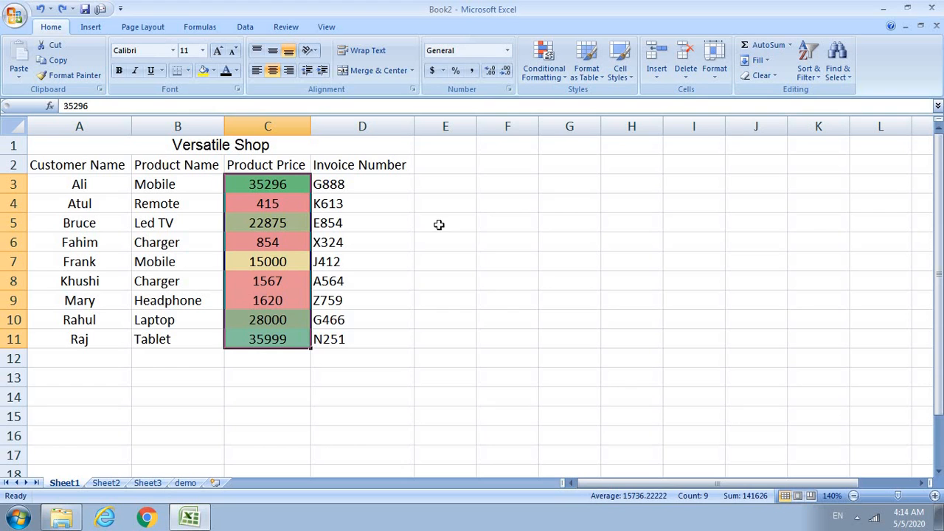
click(485, 229)
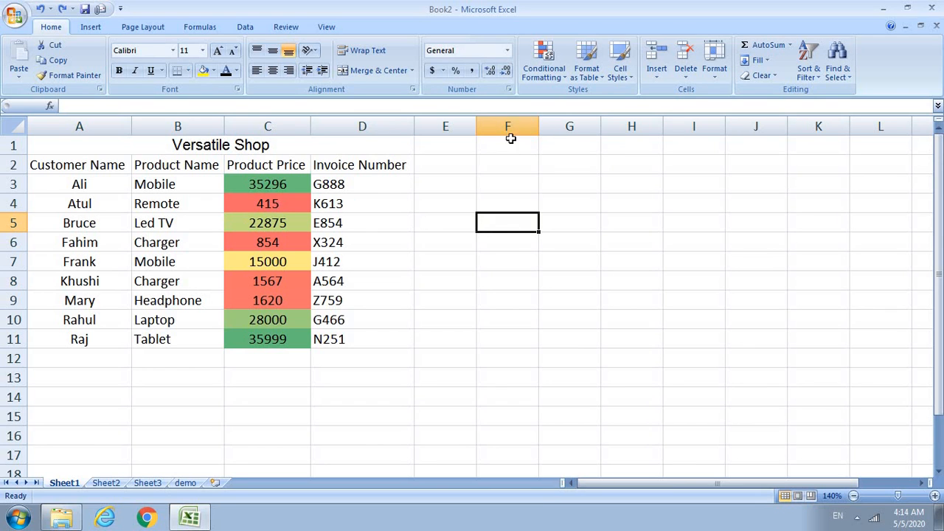
Enter the text "hello" in the empty cell F4.
click(511, 206)
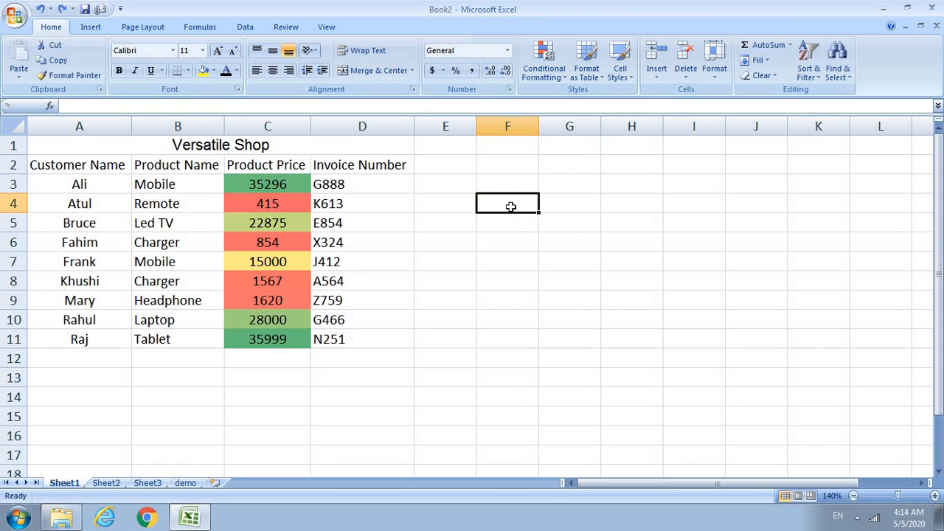
double_click(510, 206)
text(hello)
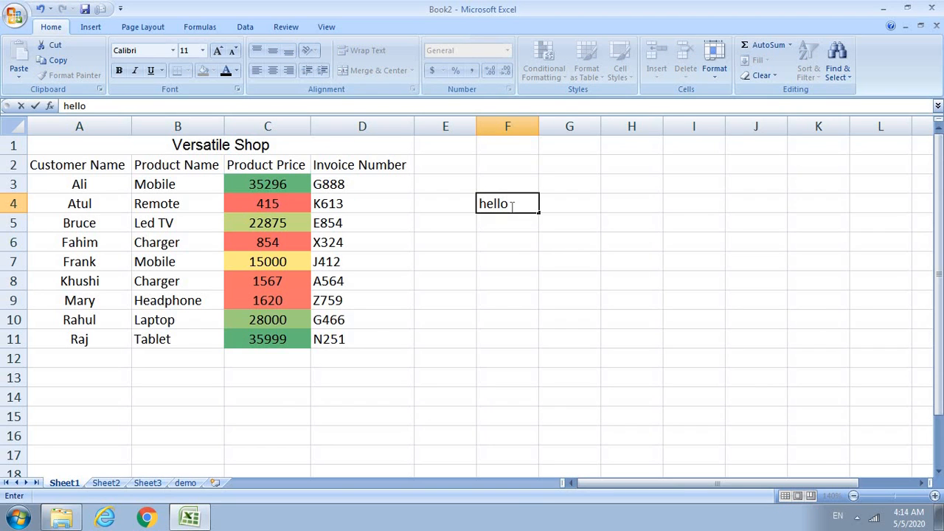
key(Return)
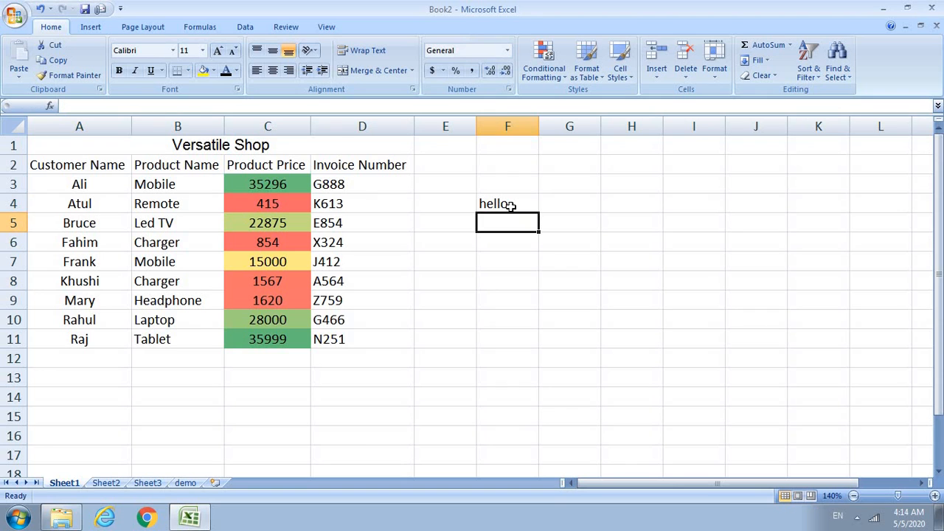
key(Down)
key(Up)
key(Up)
click(583, 198)
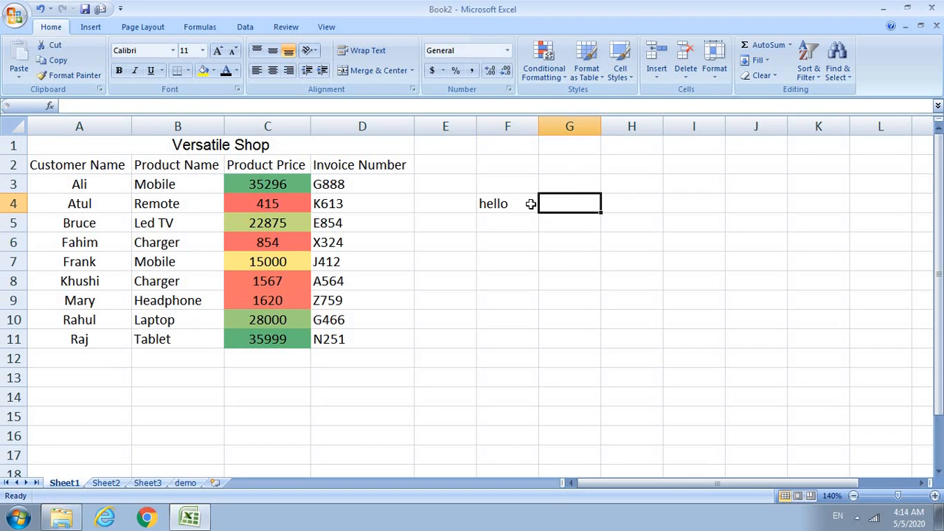
Overwrite the text in cell F4 with "o" and undo the replacement, two times in a row.
click(520, 206)
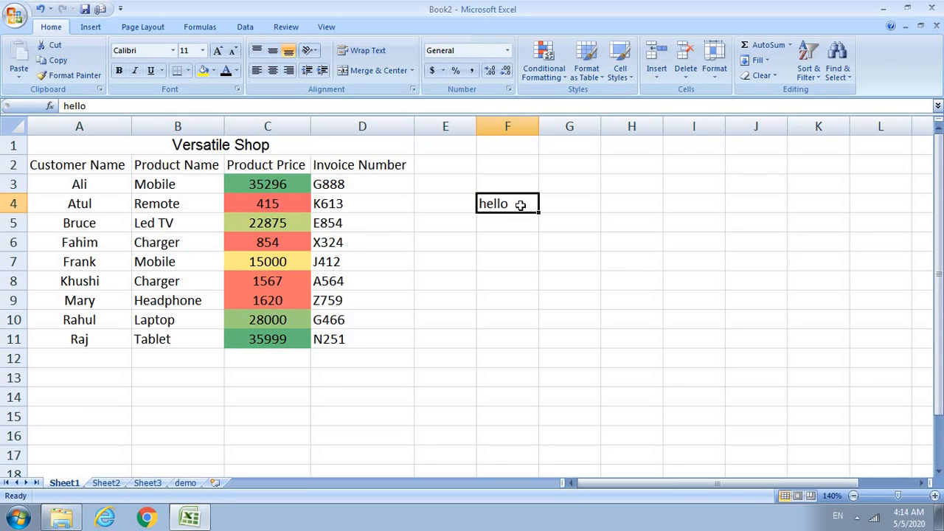
text(o)
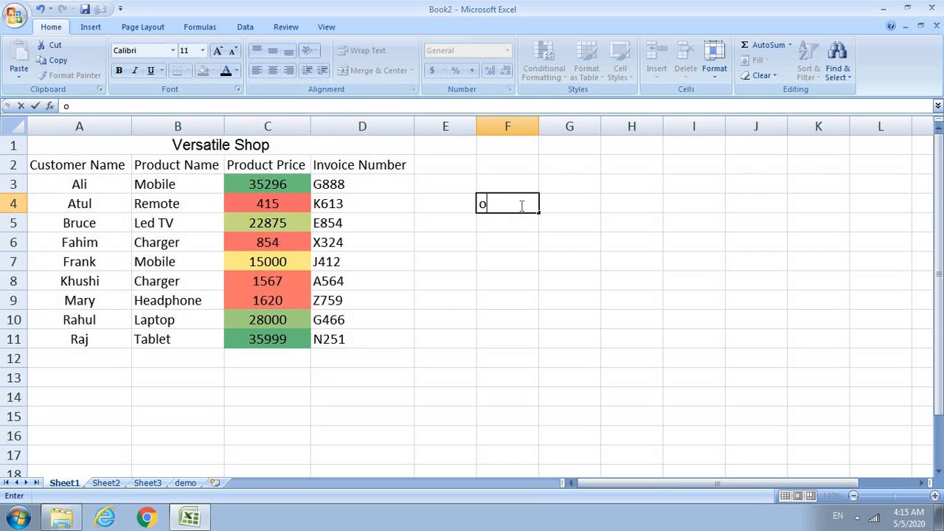
key(ctrl+z)
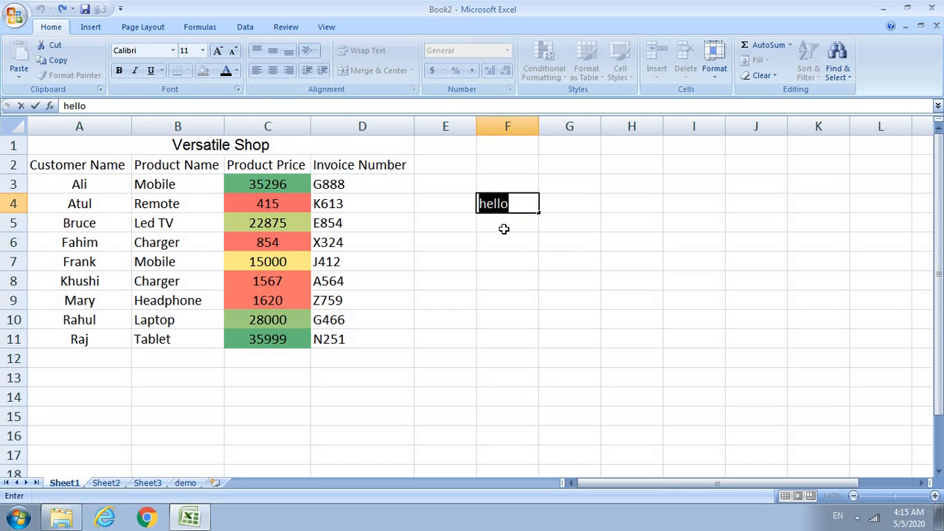
click(504, 222)
click(518, 200)
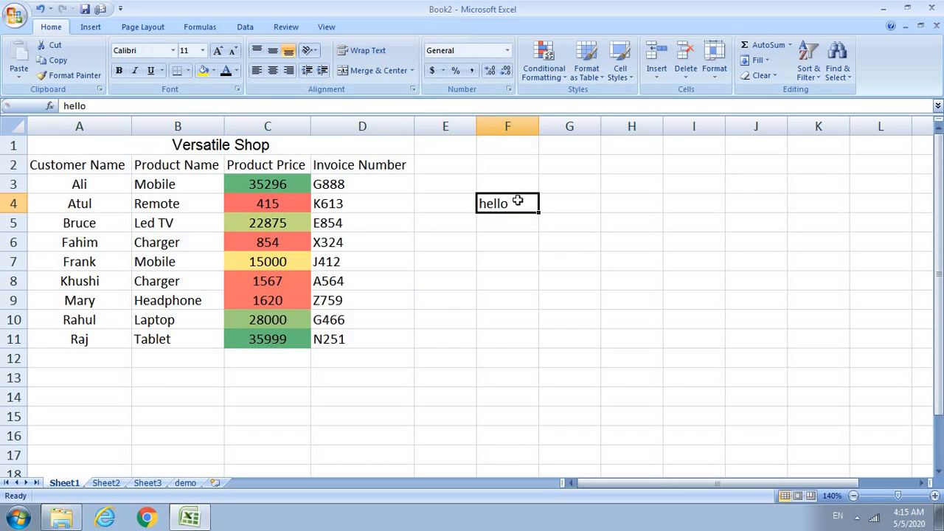
text(o)
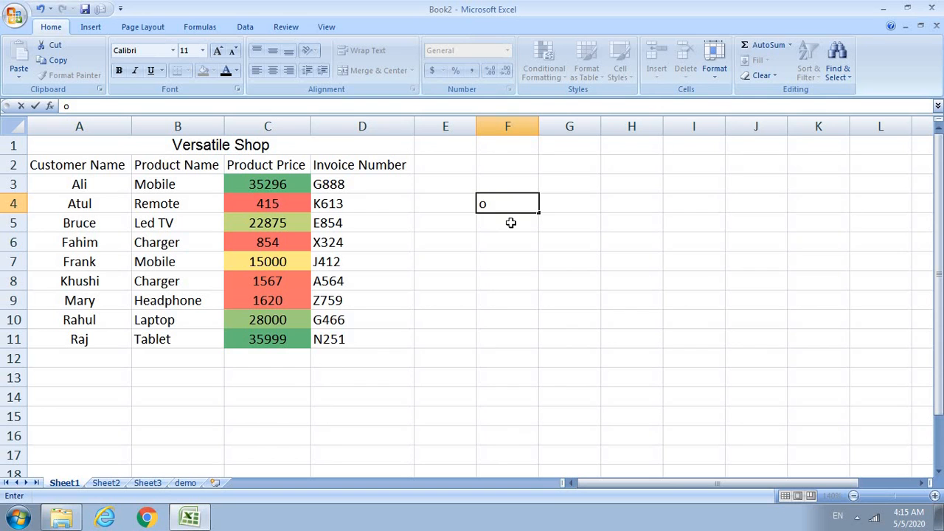
key(ctrl+z)
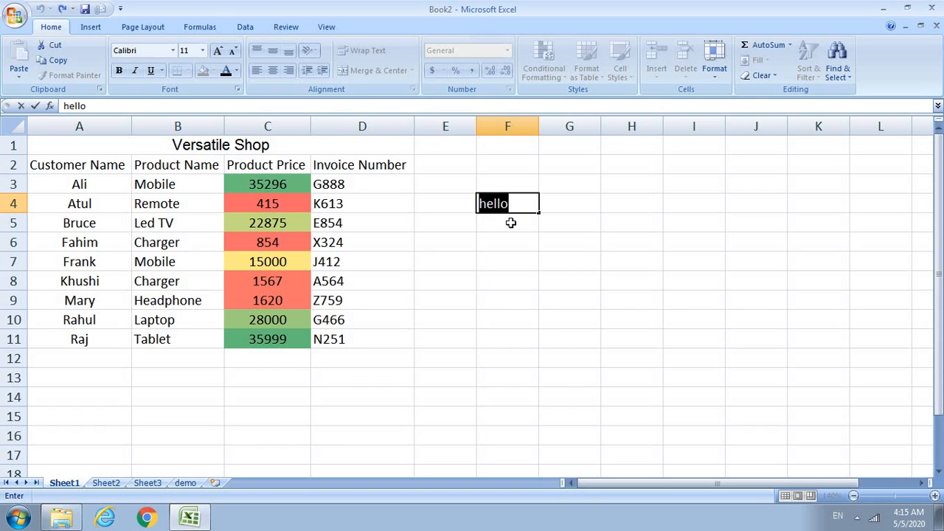
click(525, 226)
click(525, 201)
click(506, 223)
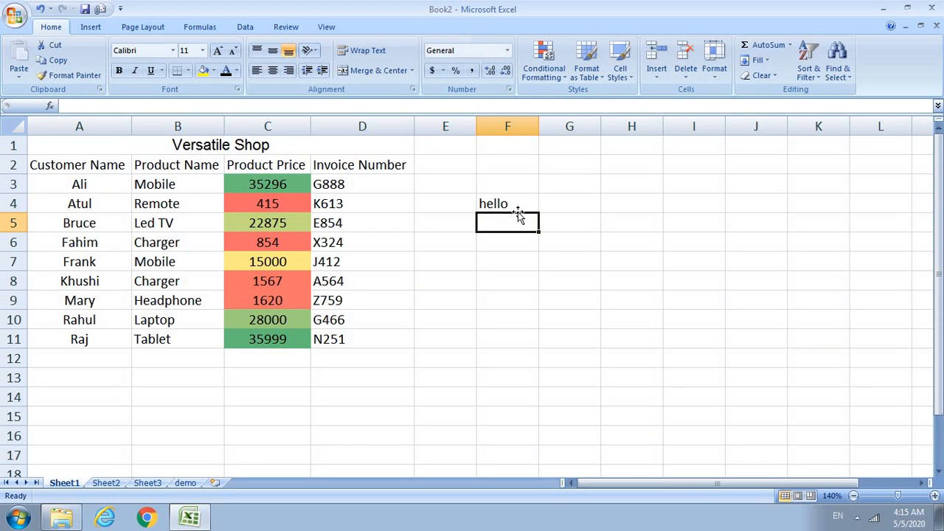
Edit the existing text inside cell F4, extending it to "hellooo".
click(519, 204)
double_click(519, 204)
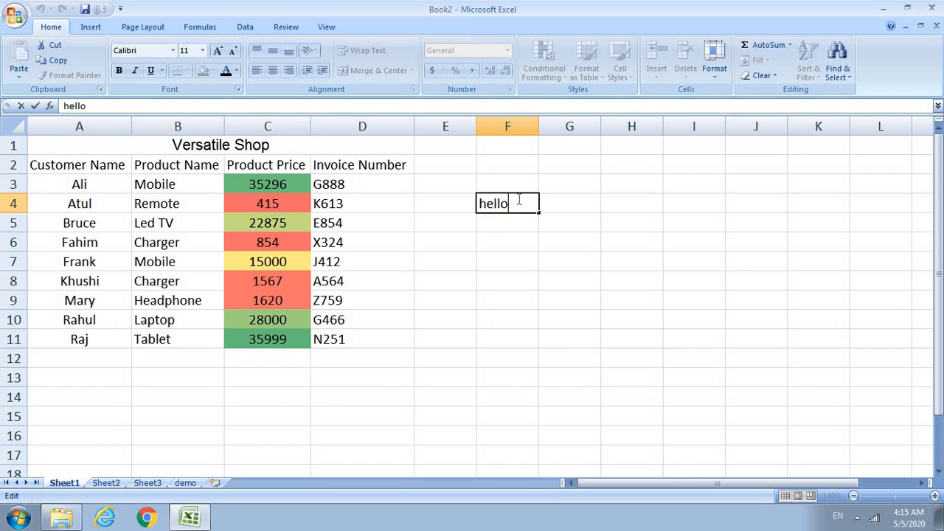
text(ooo)
drag(480, 204, 524, 204)
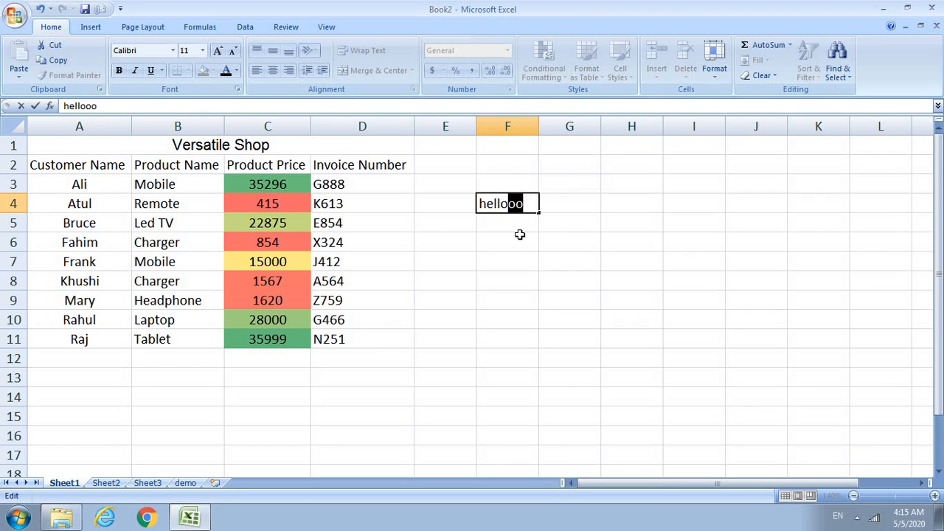
click(512, 236)
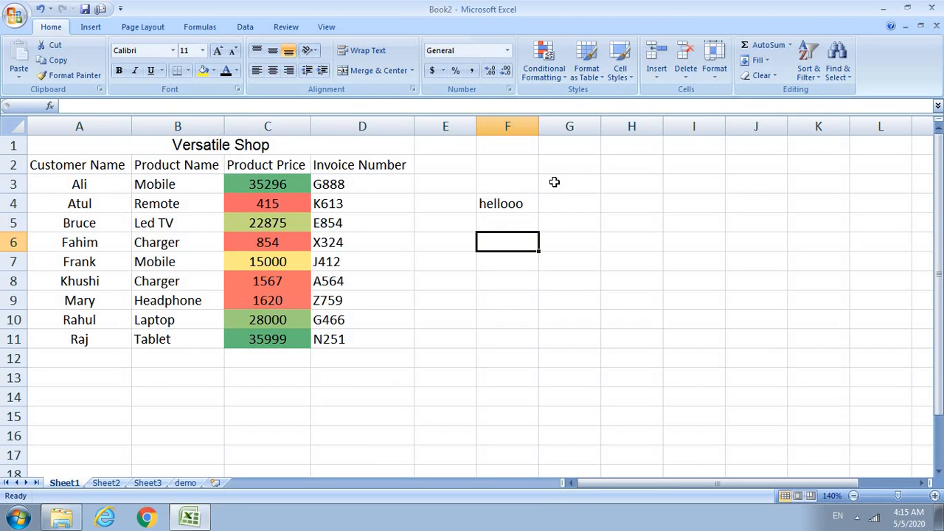
Clear the text from cell F4.
click(515, 205)
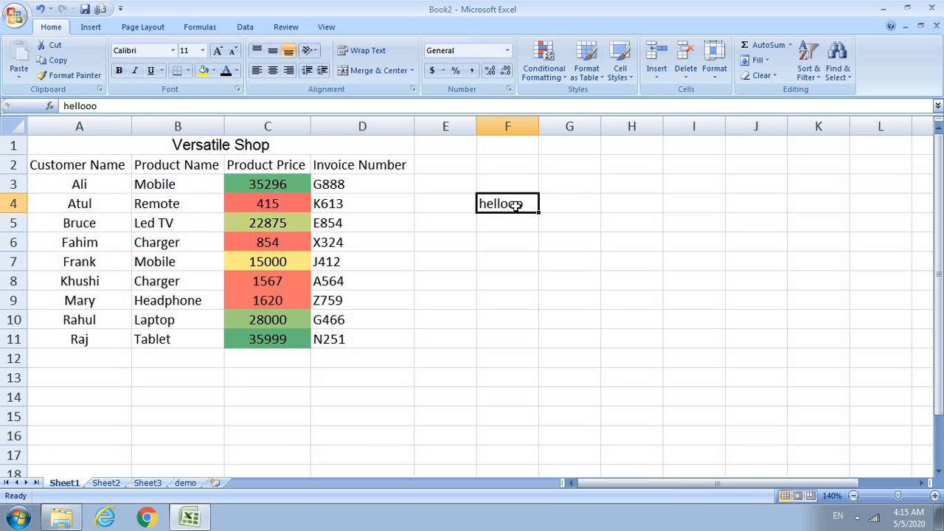
key(Delete)
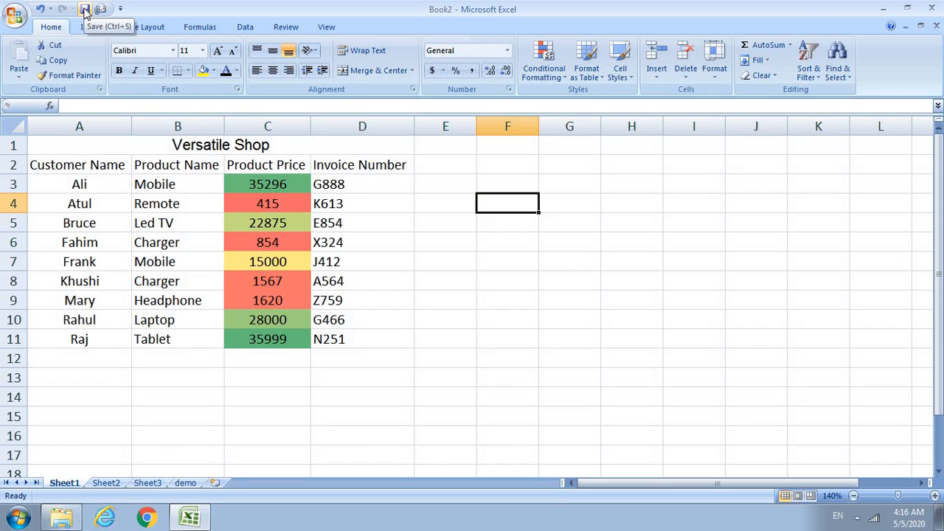
Start saving the workbook and choose the "word" folder in the Documents library as its location.
click(85, 8)
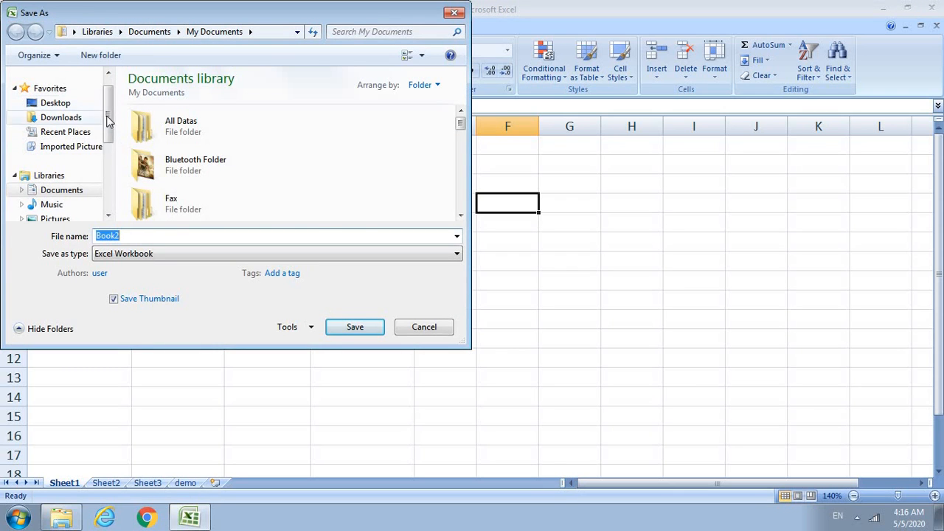
scroll(107, 111, down, 3)
scroll(109, 107, up, 3)
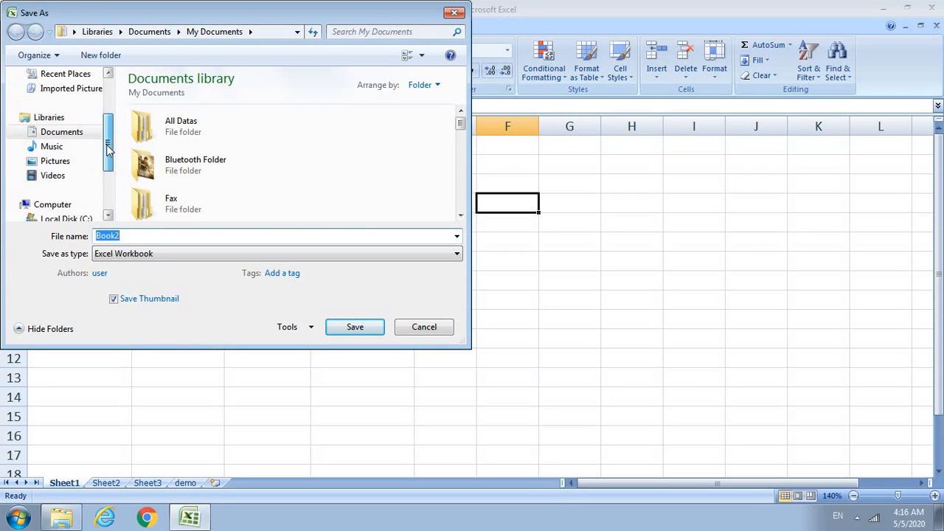
scroll(110, 100, down, 3)
scroll(108, 98, up, 3)
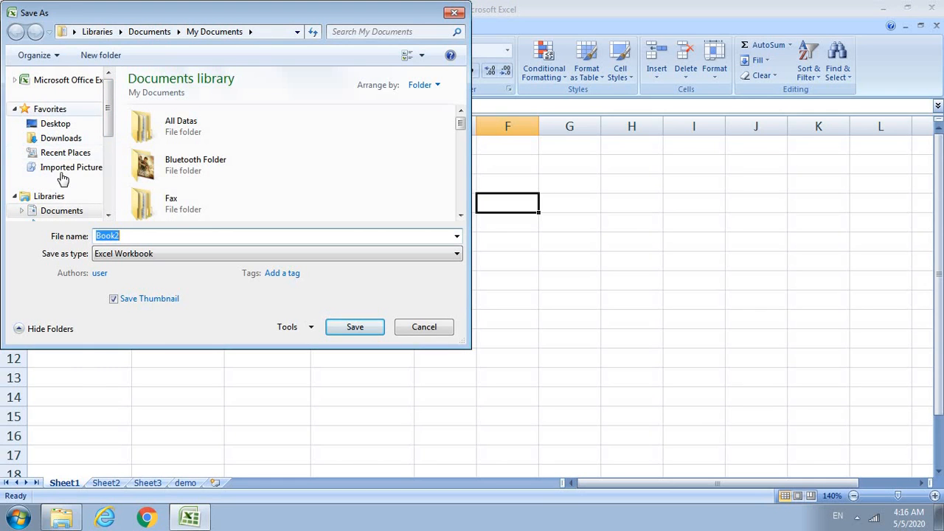
scroll(107, 135, down, 1)
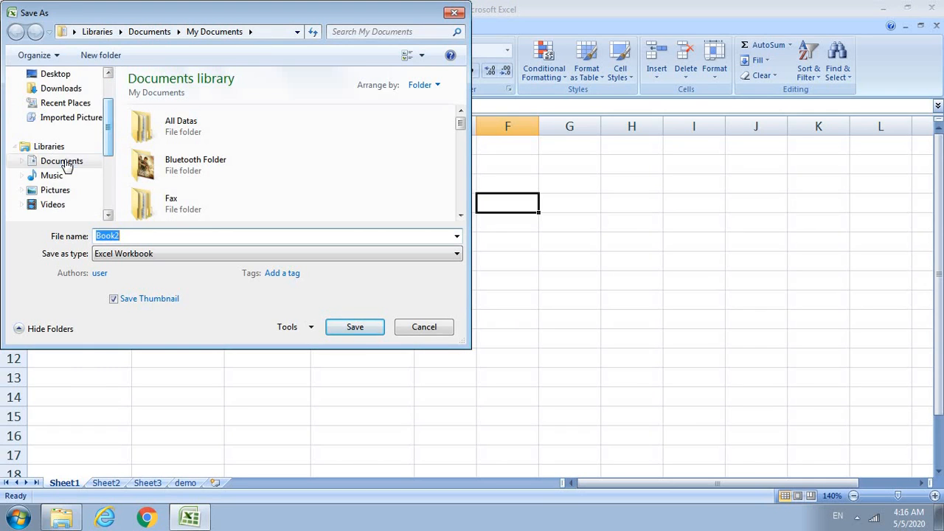
click(63, 161)
click(186, 198)
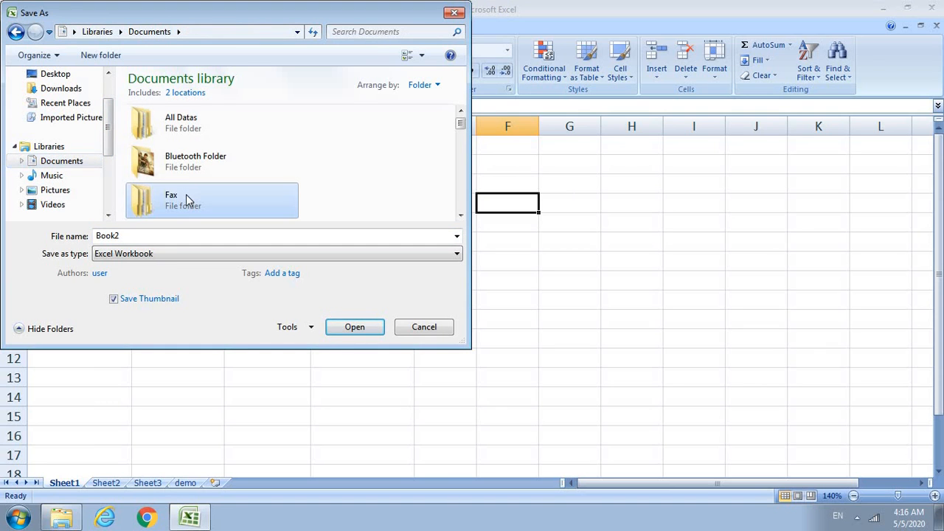
key(w)
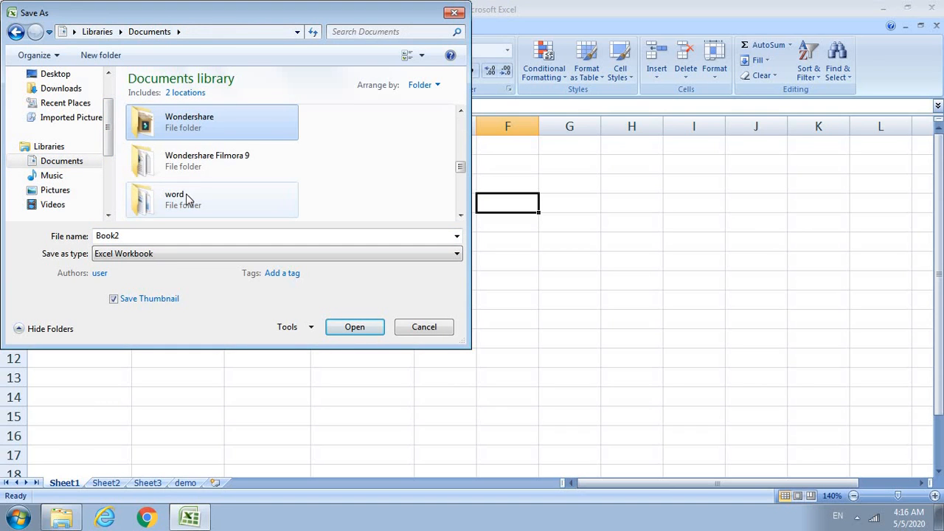
double_click(190, 211)
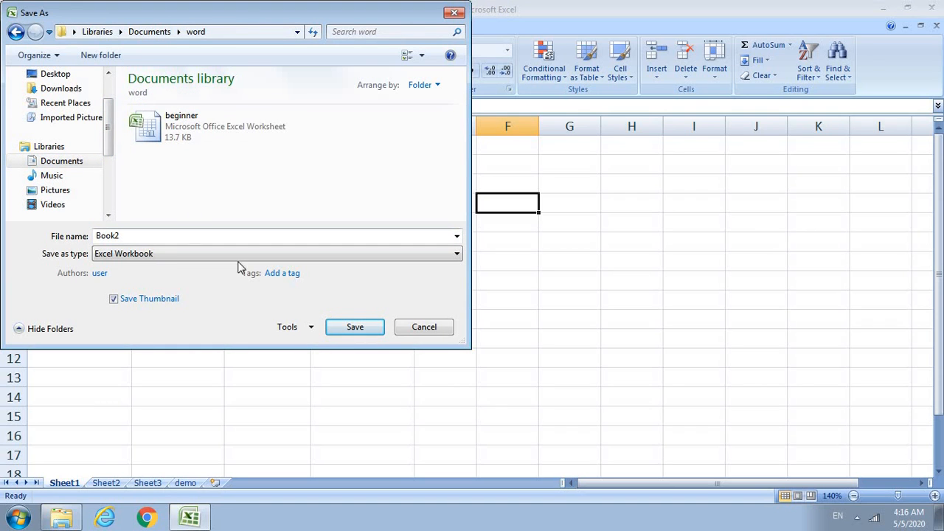
Name the workbook "excel" and save it in the "word" folder.
double_click(122, 237)
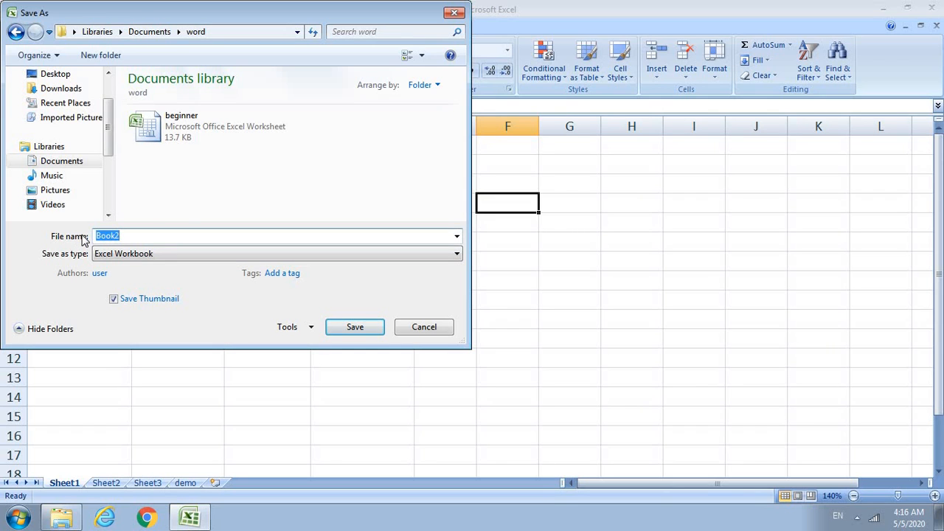
key(BackSpace)
text(excel)
click(349, 330)
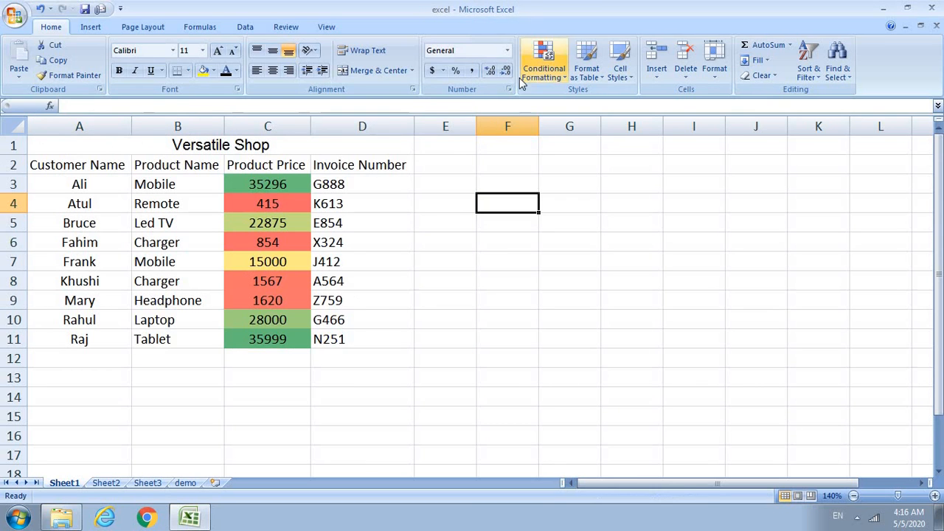